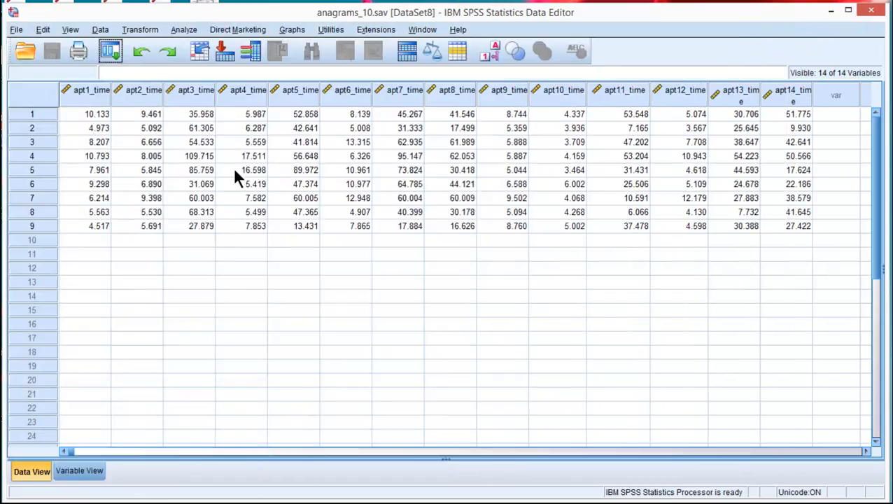
Step: Insert a new variable before apt1_time in the data set
click(155, 144)
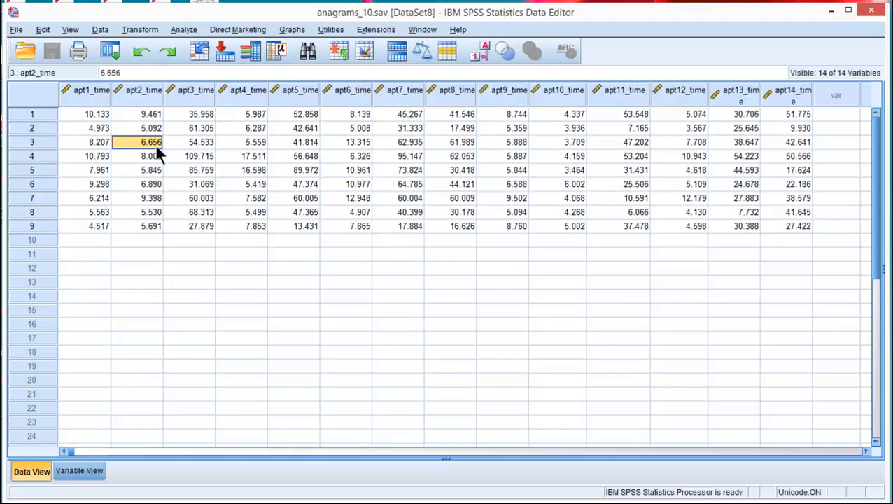
right_click(89, 98)
click(63, 117)
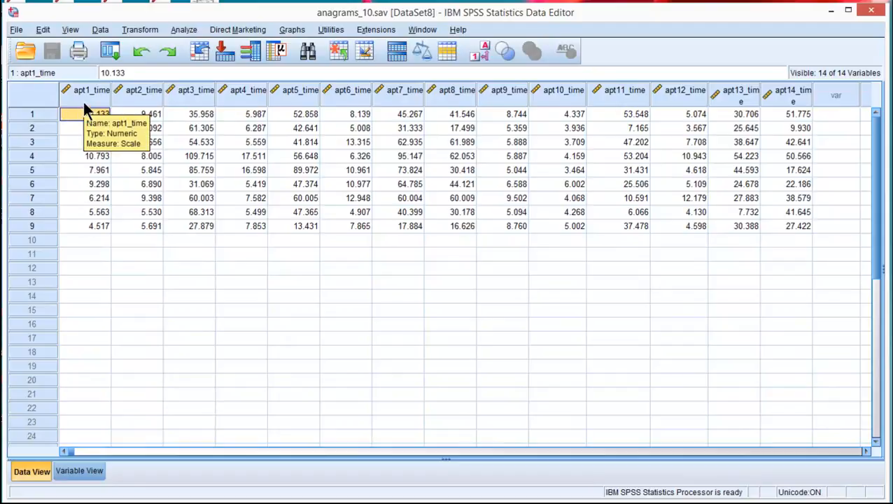
right_click(83, 100)
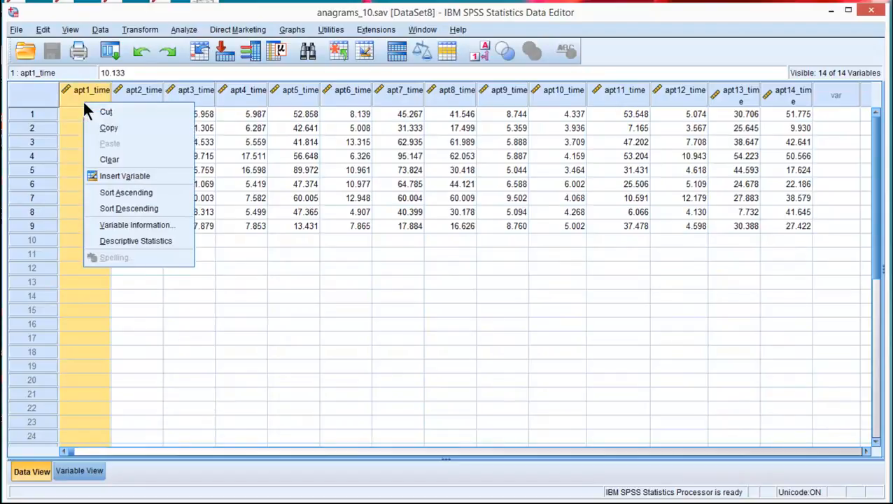
click(117, 175)
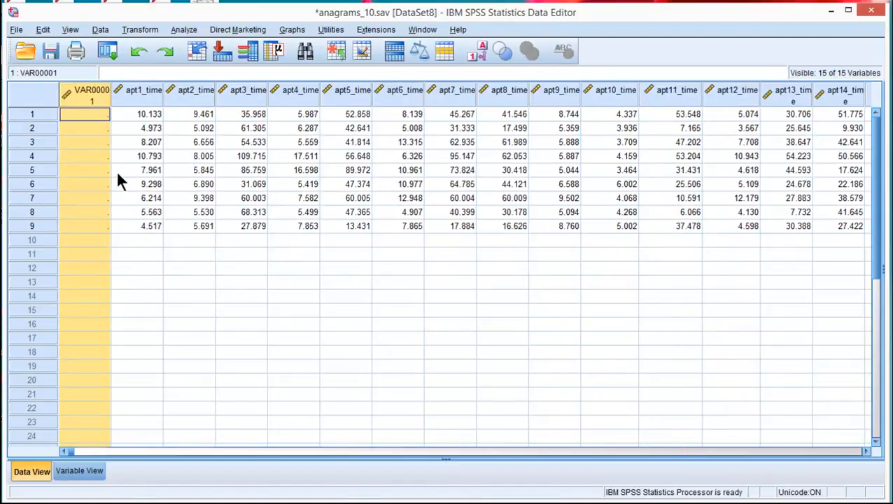
Step: Rename the newly inserted first variable as ID
double_click(96, 95)
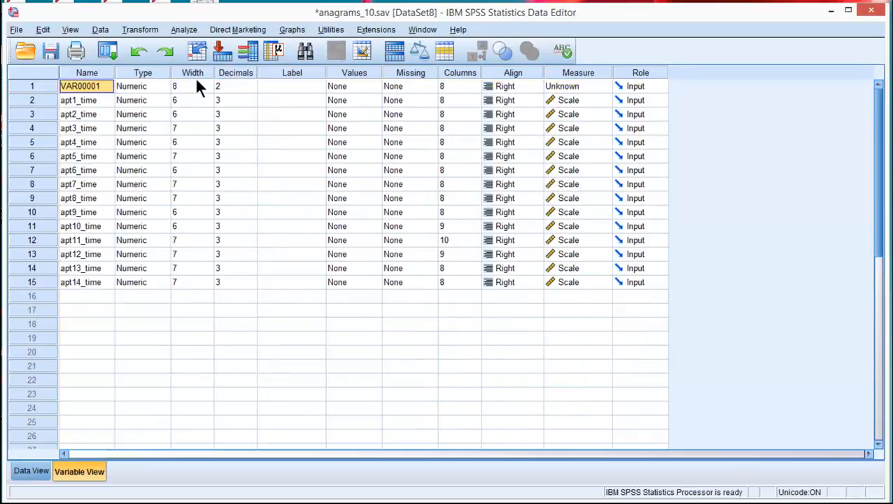
text(ID)
key(Return)
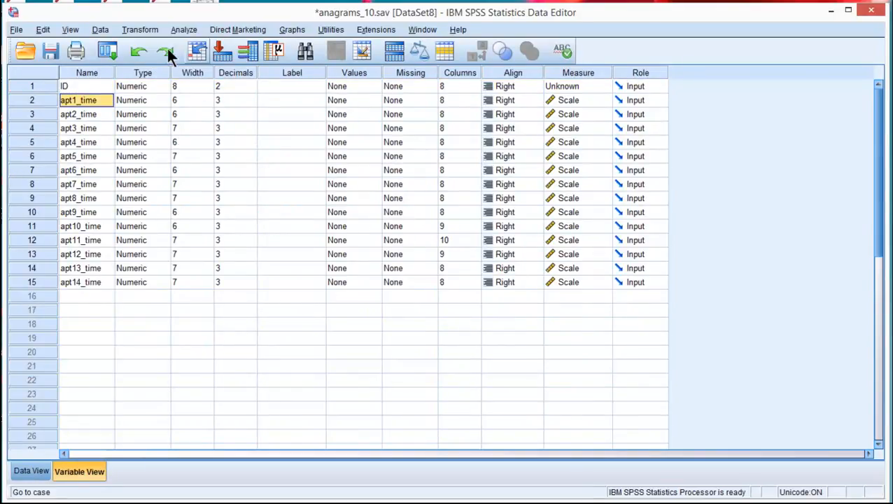
Step: Compute the existing ID variable from the numeric expression $CASENUM, so that each case gets its sequence number
click(140, 30)
click(148, 43)
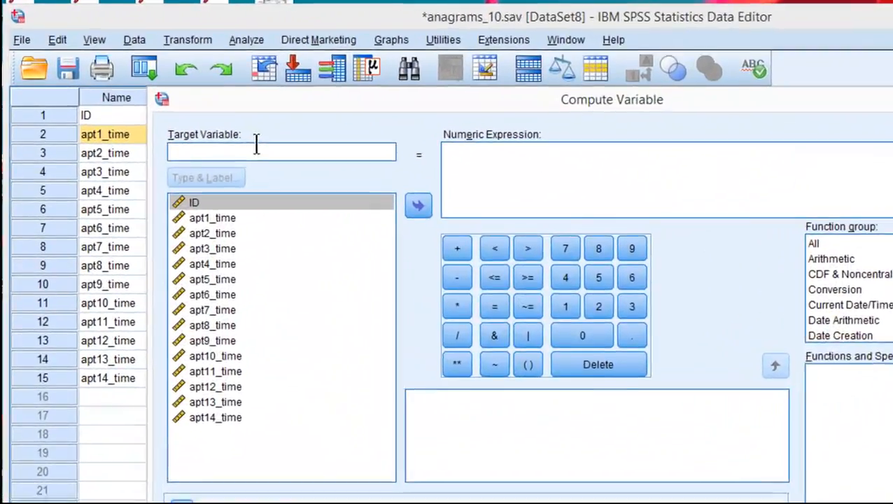
click(263, 152)
text(ID)
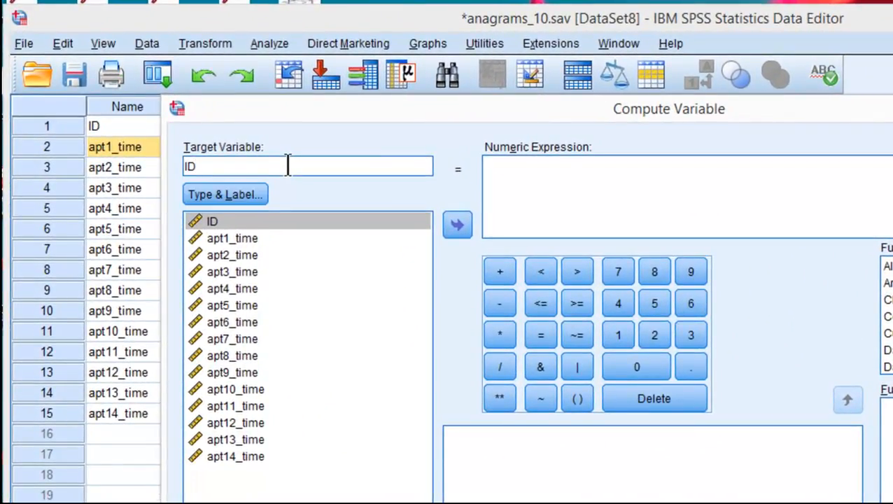
click(654, 166)
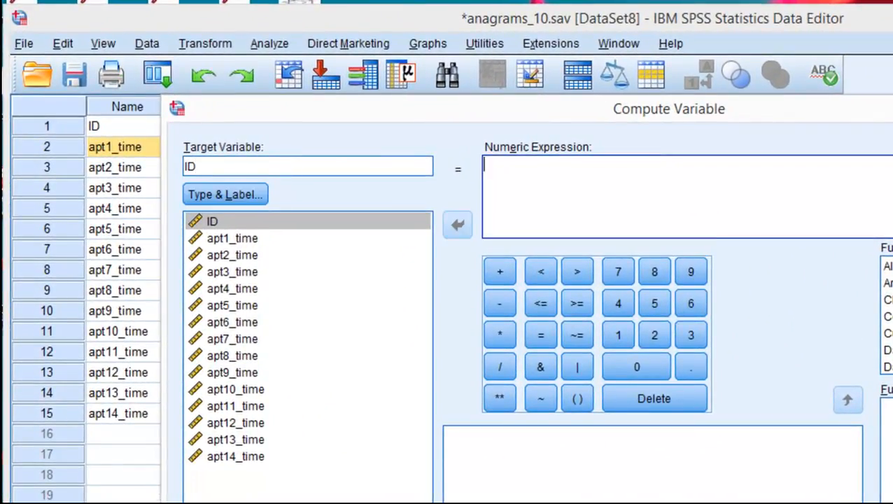
click(888, 266)
click(887, 408)
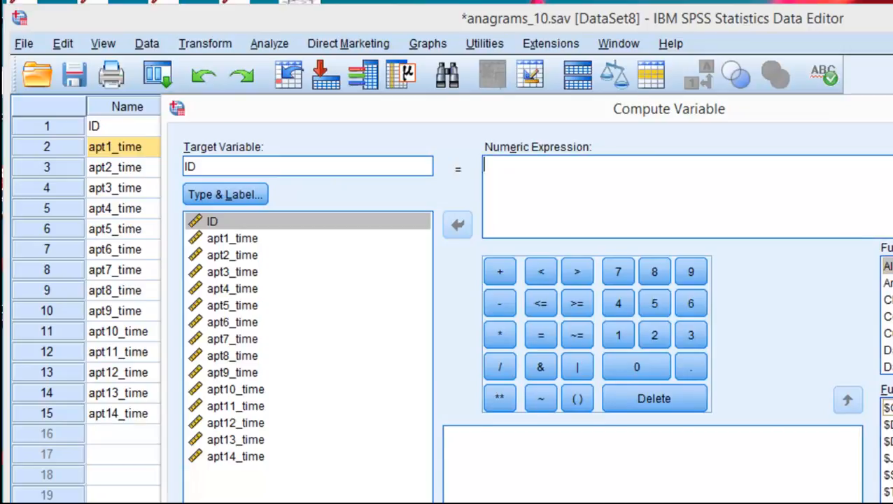
click(847, 399)
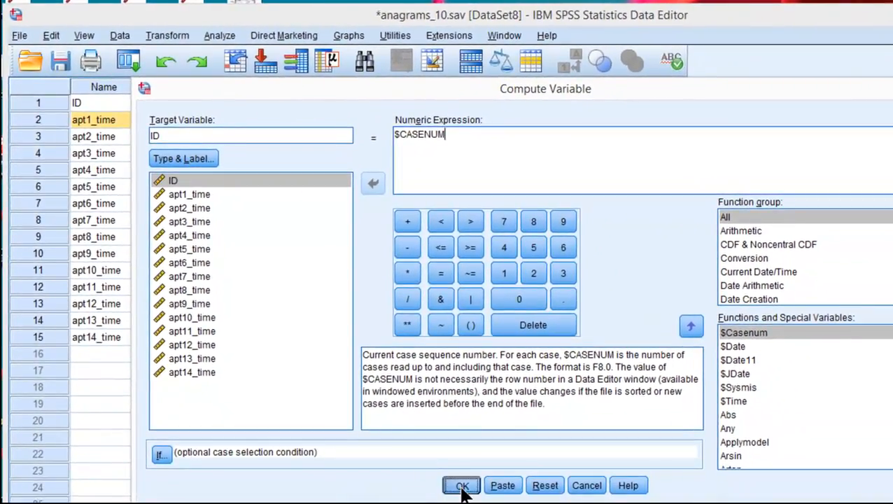
click(462, 486)
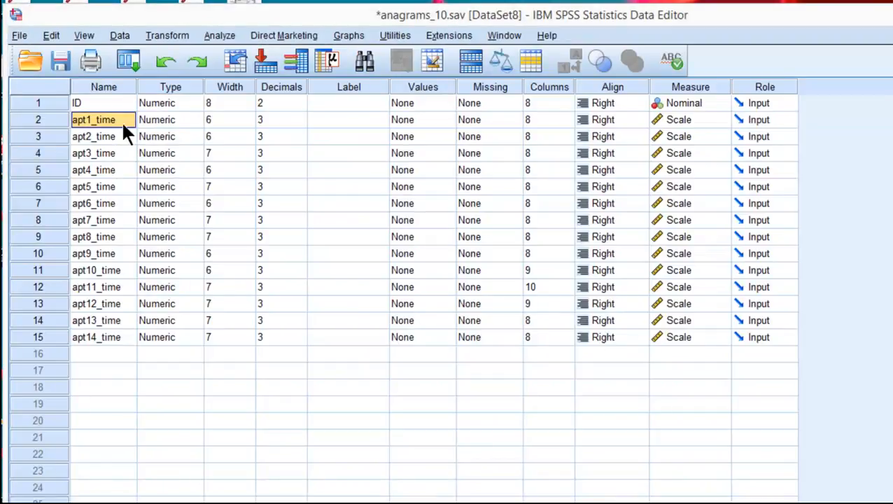
Step: Return to the case data and review the computed values in the ID column
click(117, 102)
key(ctrl+t)
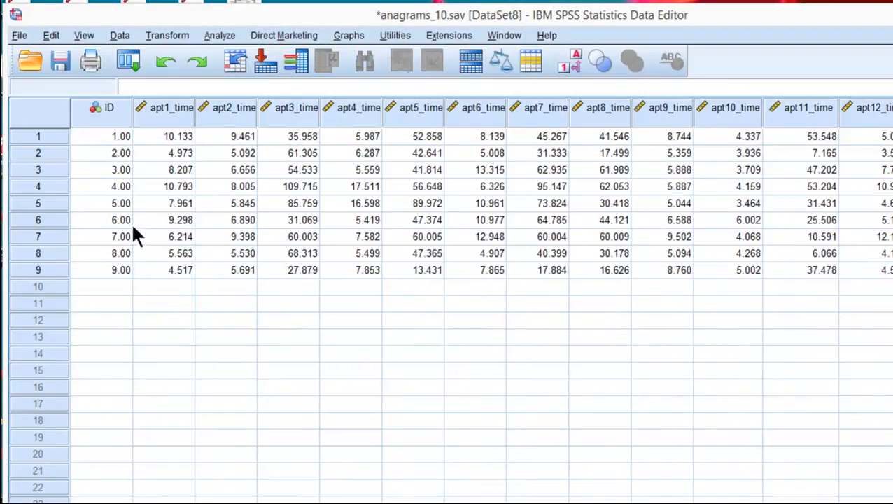
drag(112, 136, 101, 251)
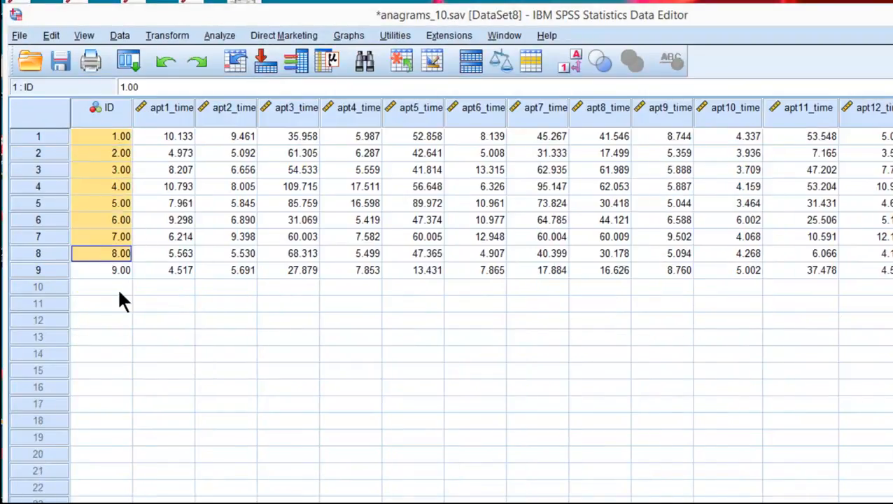
click(116, 287)
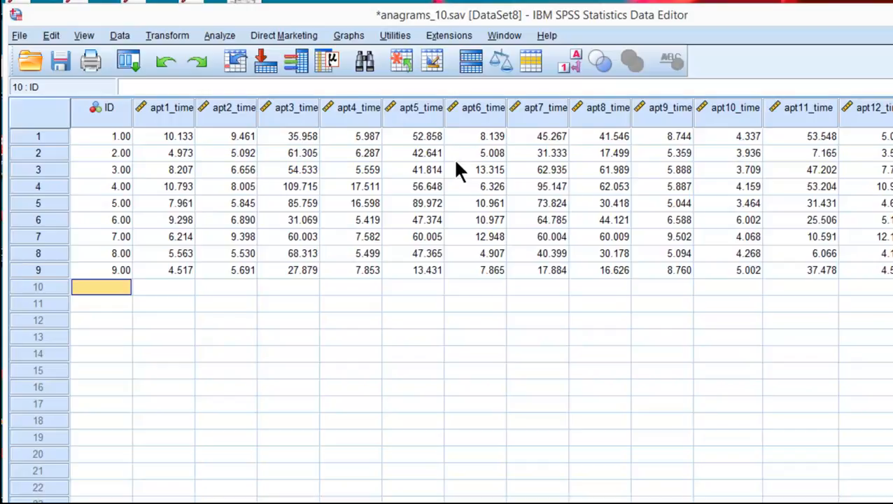
Step: Start a Repeated Measures general linear model and define the within-subject factor factor1 with 7 levels
click(208, 36)
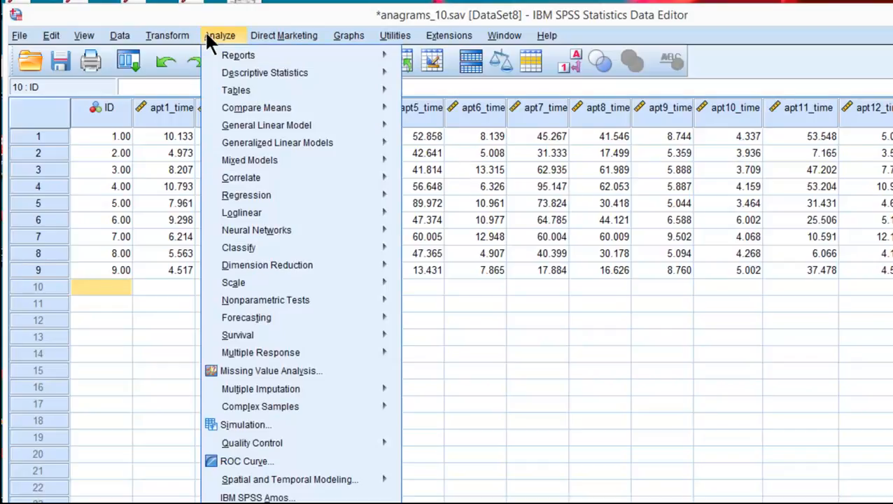
mouse_move(290, 120)
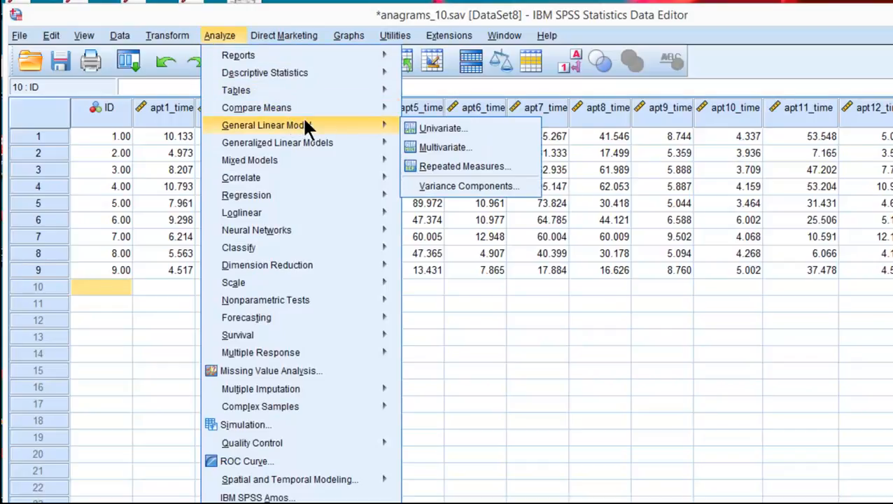
click(422, 160)
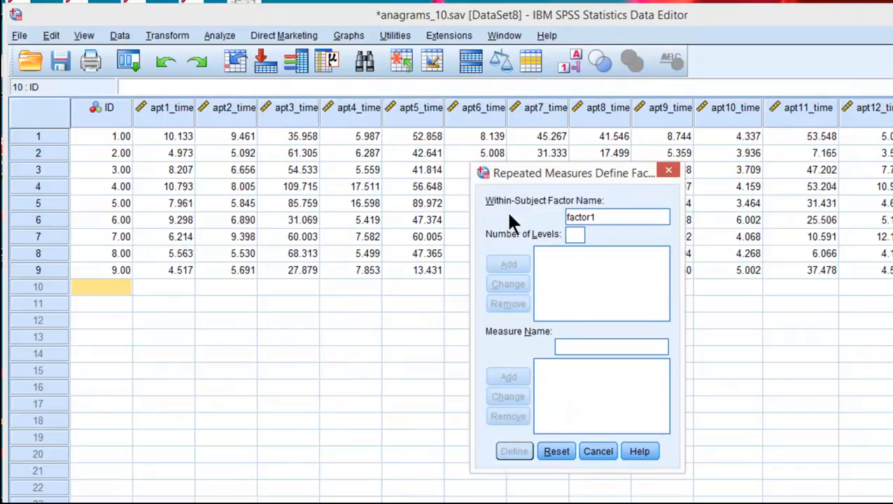
text(7)
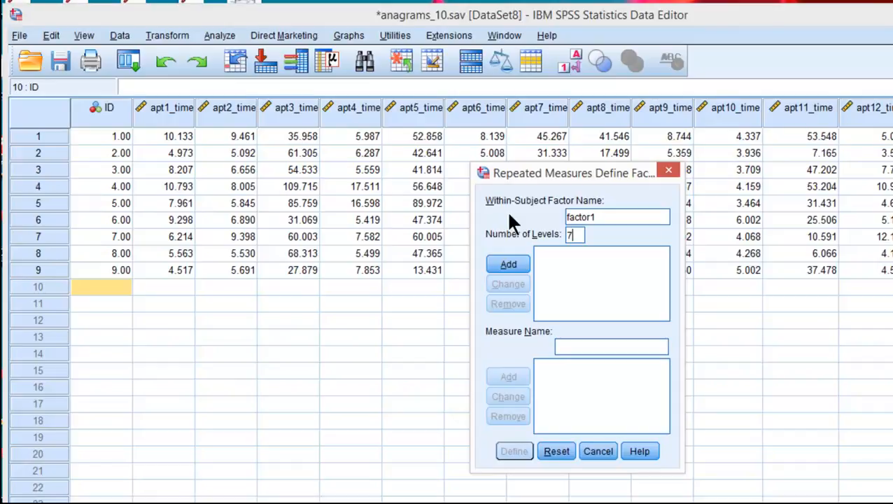
click(505, 266)
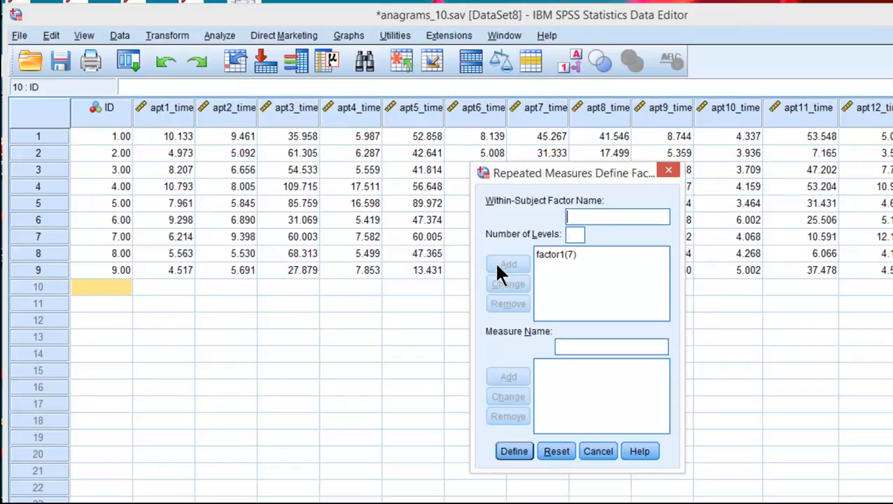
click(508, 452)
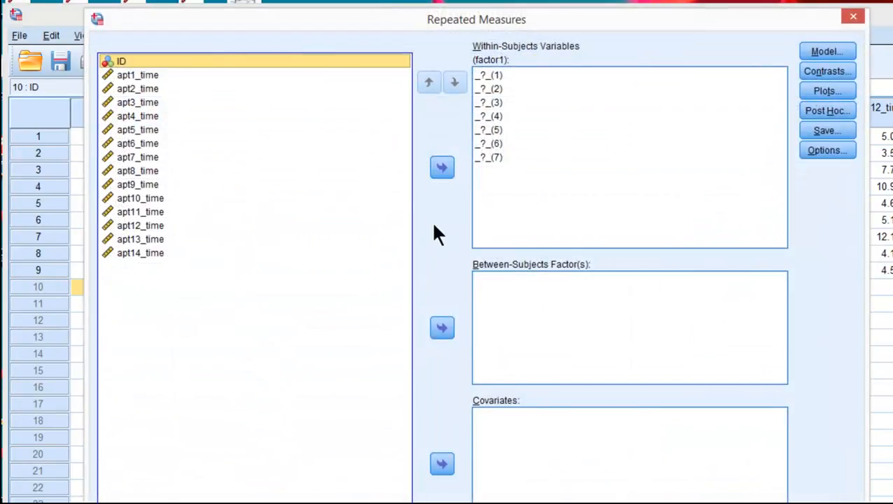
Step: Assign apt3_time, apt5_time, apt7_time and apt8_time to levels 1 to 4 of the within-subjects factor
click(143, 102)
click(445, 168)
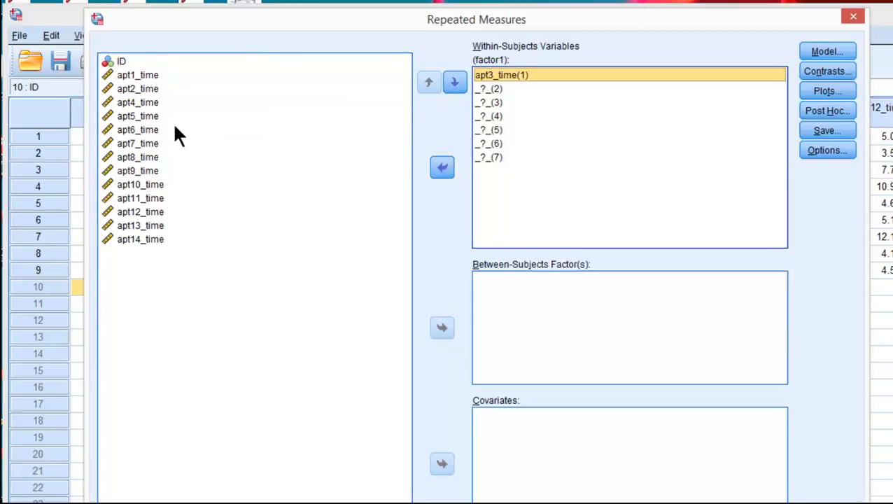
click(148, 117)
click(443, 169)
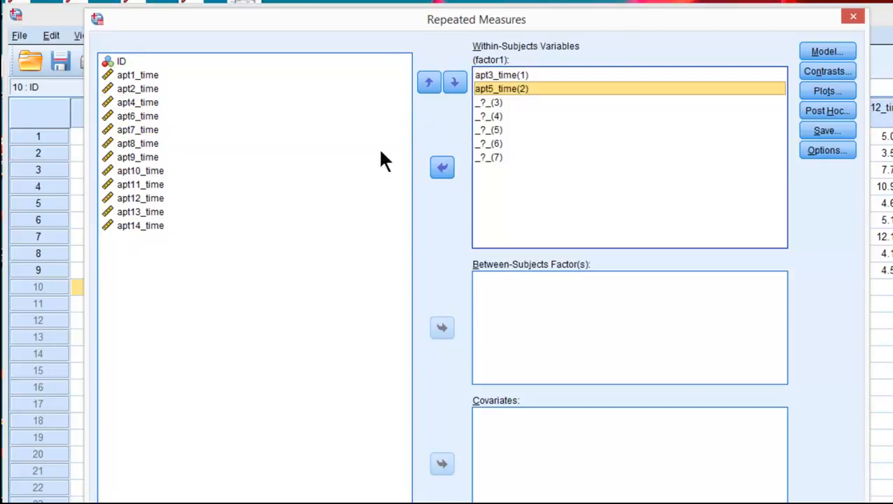
click(138, 130)
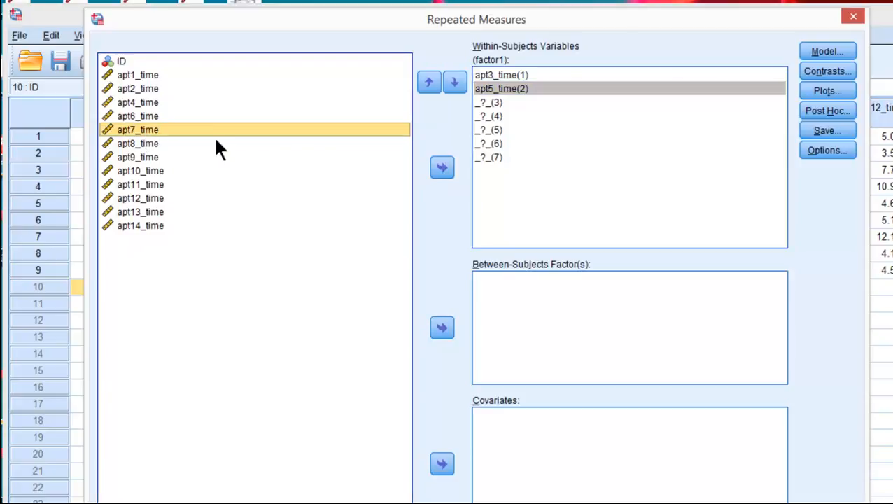
click(442, 168)
click(178, 132)
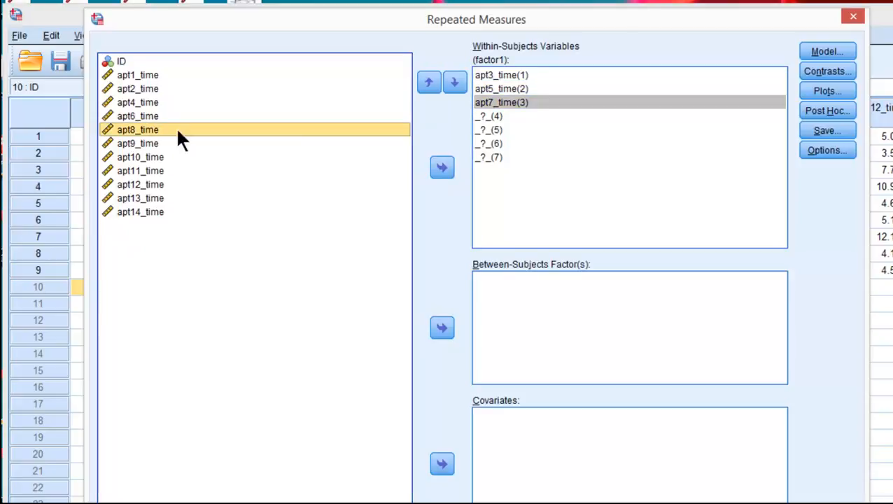
click(442, 168)
Step: Assign apt11_time, apt13_time and apt14_time to levels 5 to 7, and set ID as the between-subjects factor
click(284, 157)
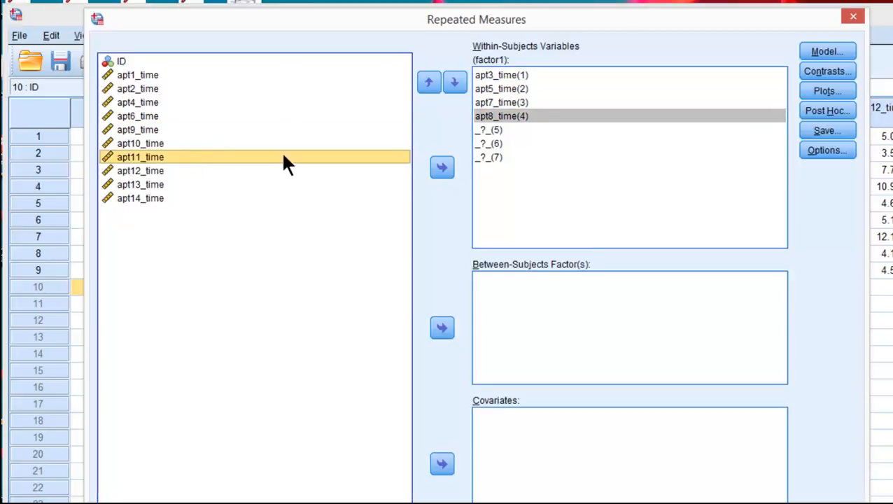
click(437, 171)
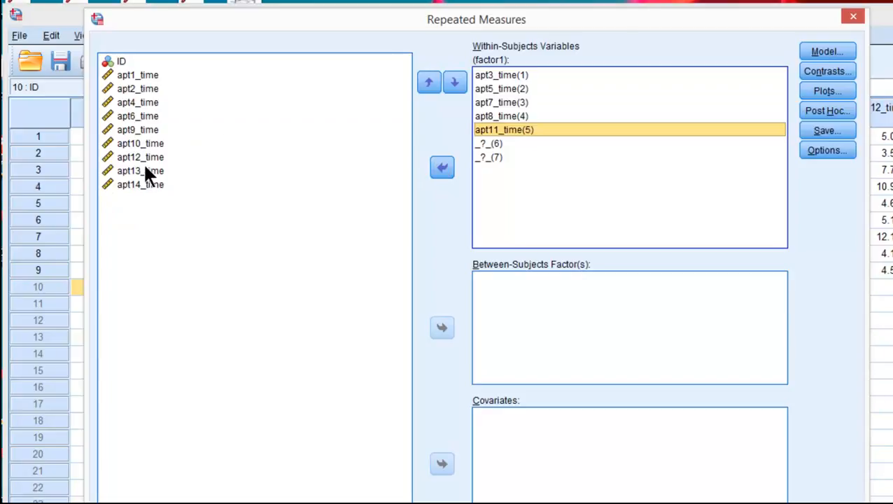
click(145, 170)
click(442, 168)
click(328, 175)
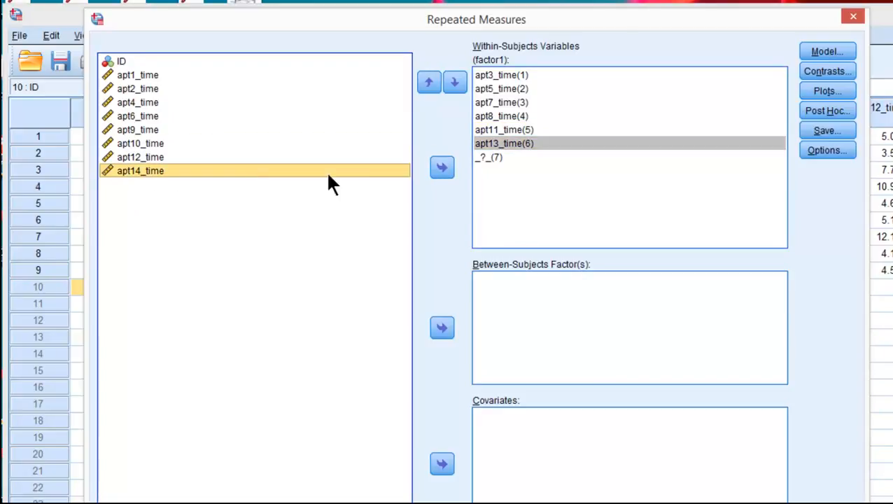
click(441, 168)
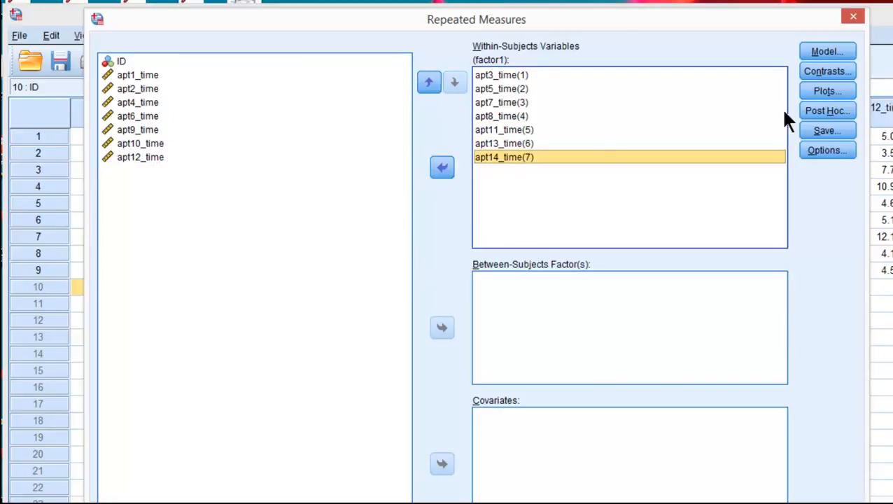
click(115, 61)
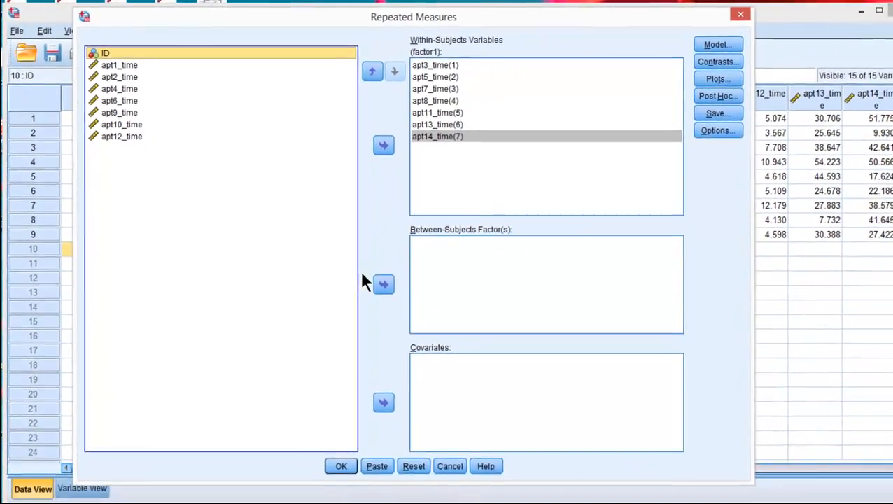
click(382, 284)
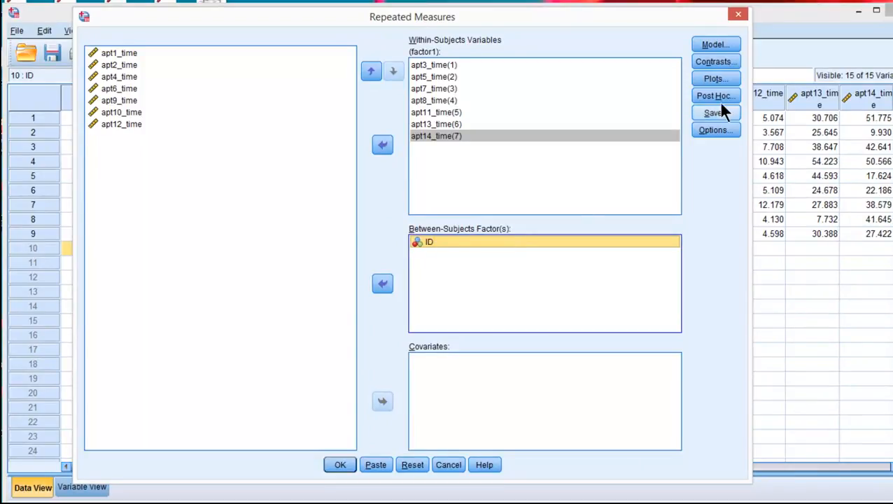
Step: Add a profile plot with factor1 on the horizontal axis and separate lines for ID
click(713, 80)
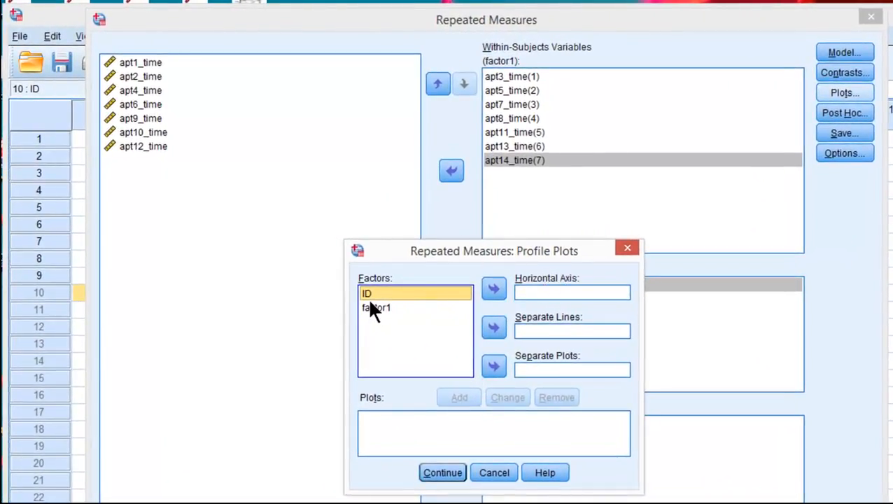
click(370, 310)
click(494, 289)
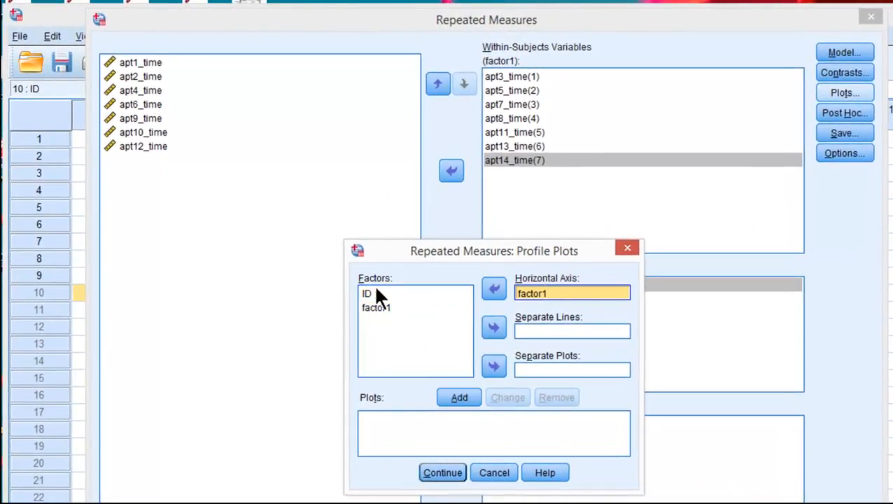
click(367, 294)
click(494, 328)
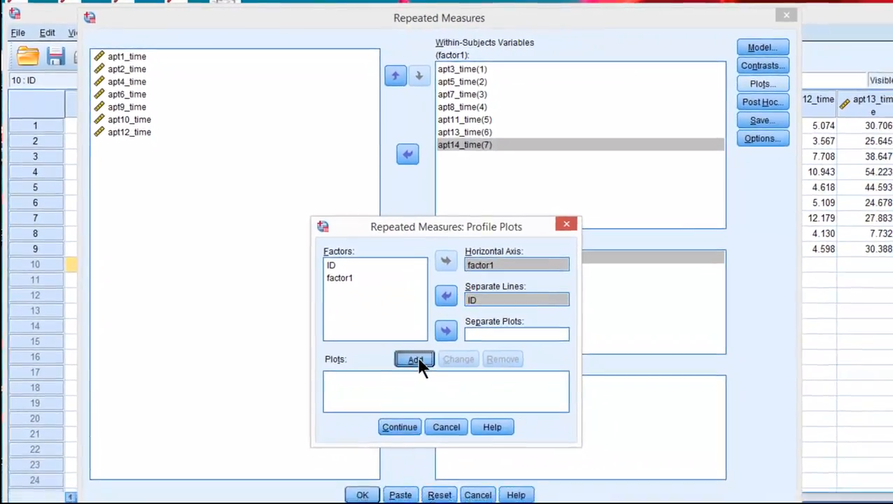
click(459, 397)
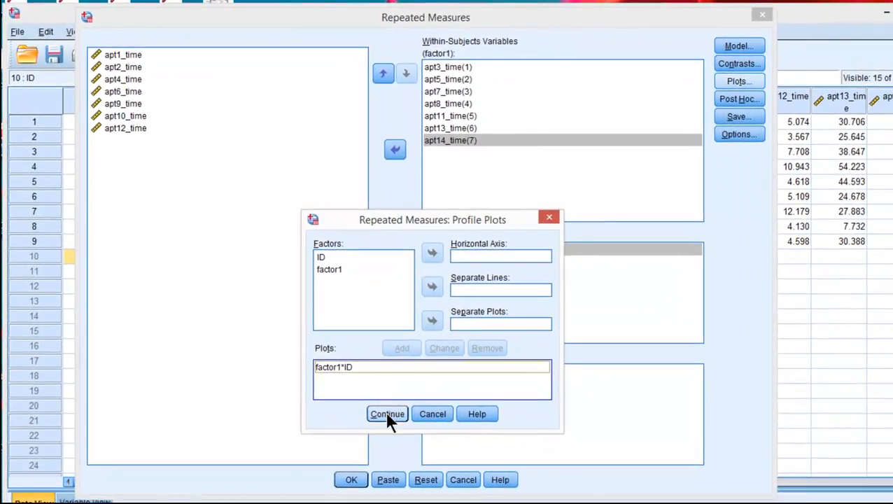
Step: Run the repeated measures analysis and compare its profile plot with the earlier Response Time by Item chart in the output
click(387, 414)
click(353, 480)
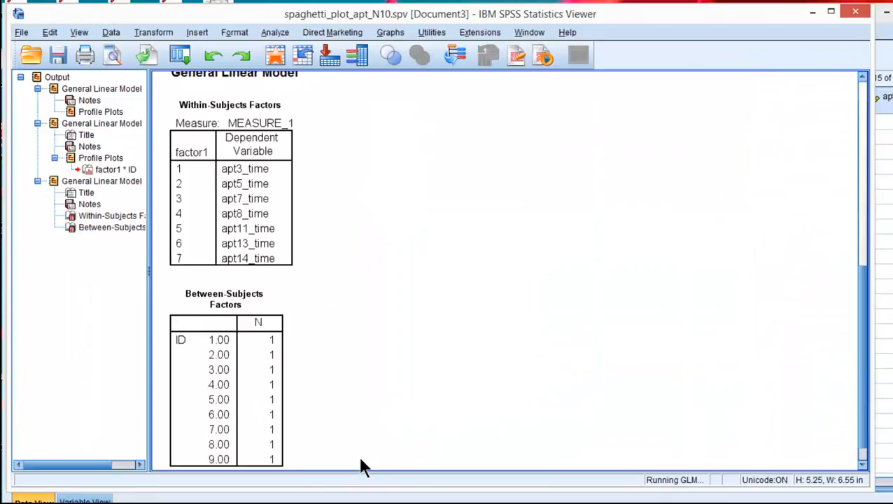
scroll(483, 364, down, 15)
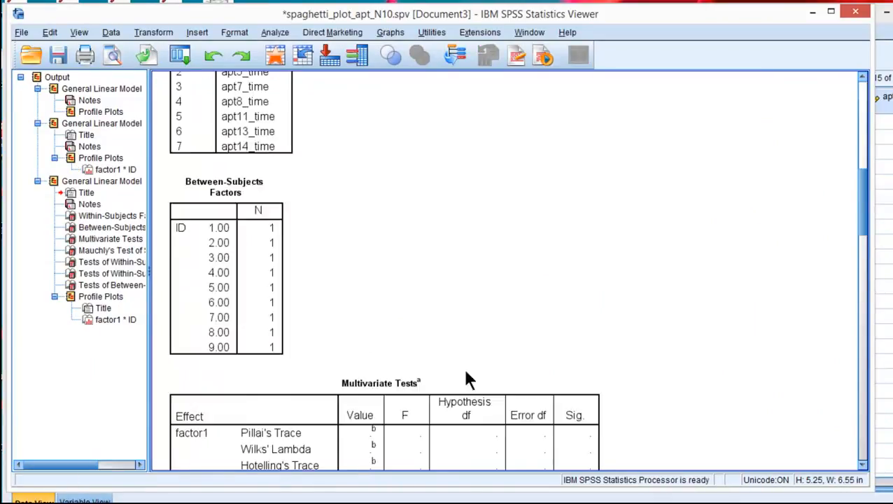
scroll(498, 357, down, 15)
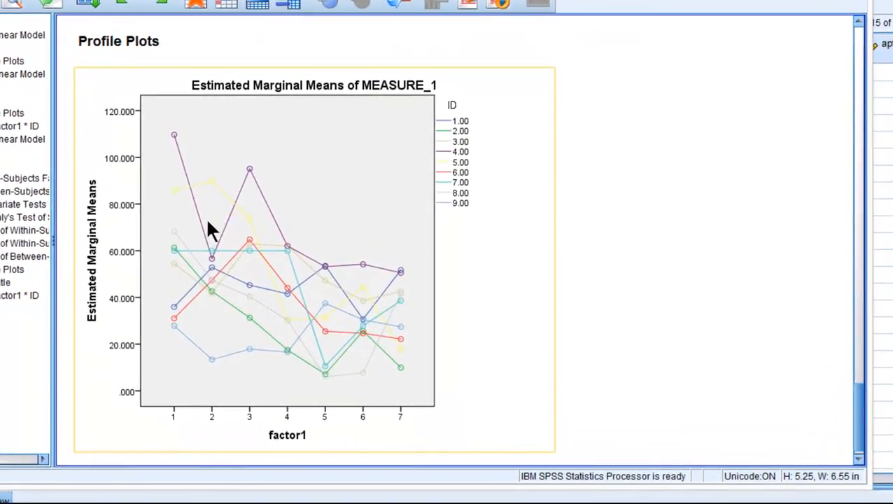
scroll(286, 210, up, 20)
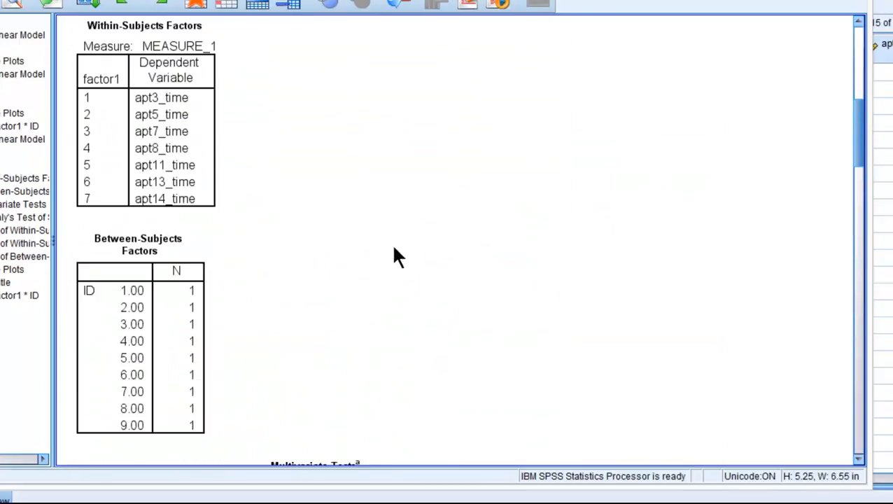
scroll(394, 250, up, 3)
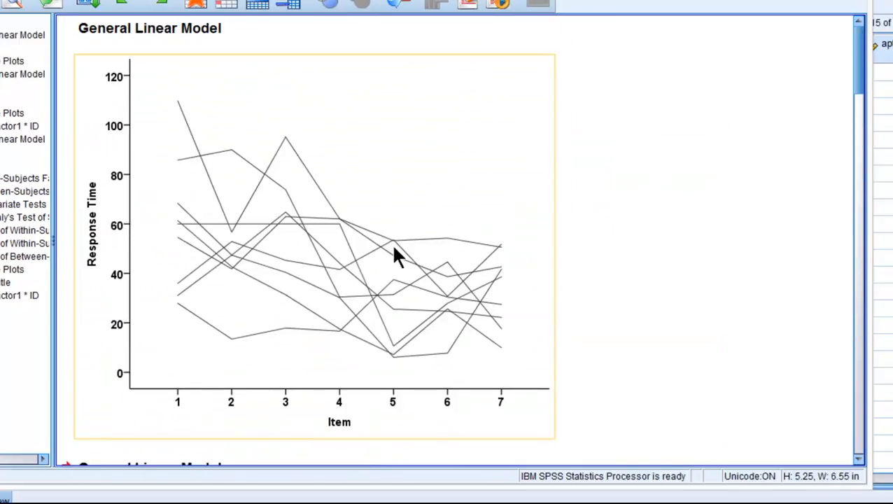
scroll(394, 248, down, 20)
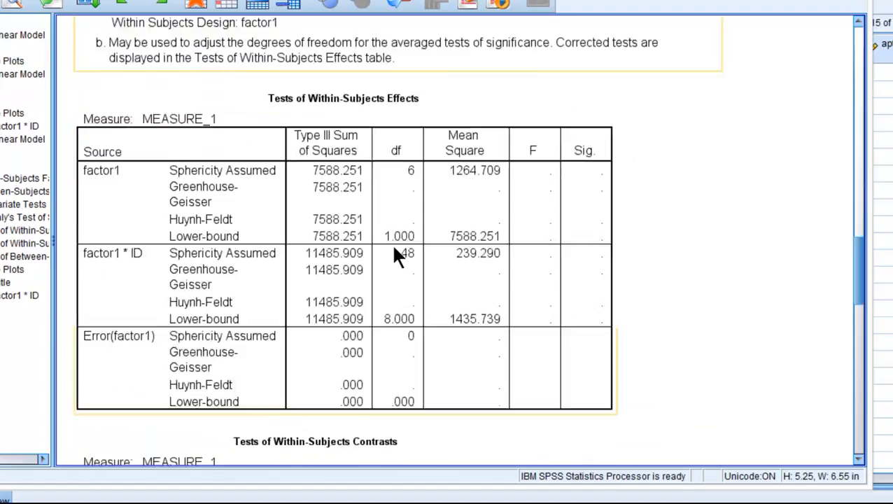
scroll(394, 251, down, 20)
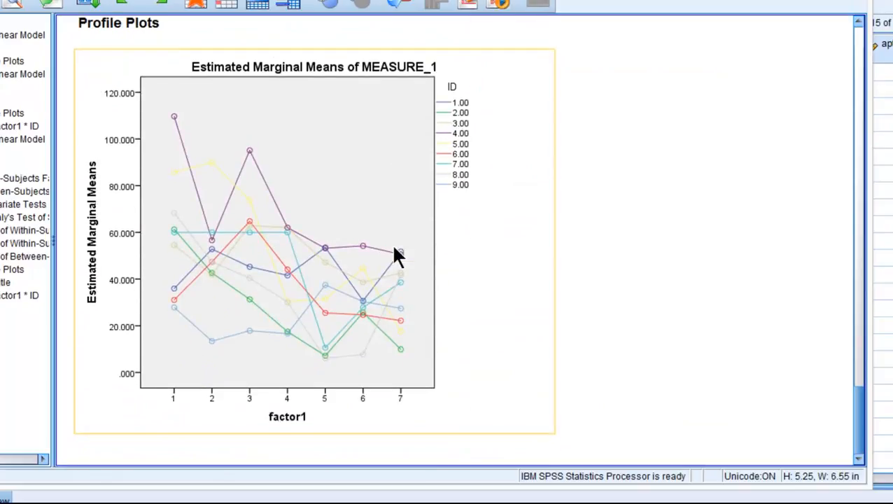
Step: Open the new profile plot for editing and make the plot area's fill transparent
click(344, 159)
double_click(345, 159)
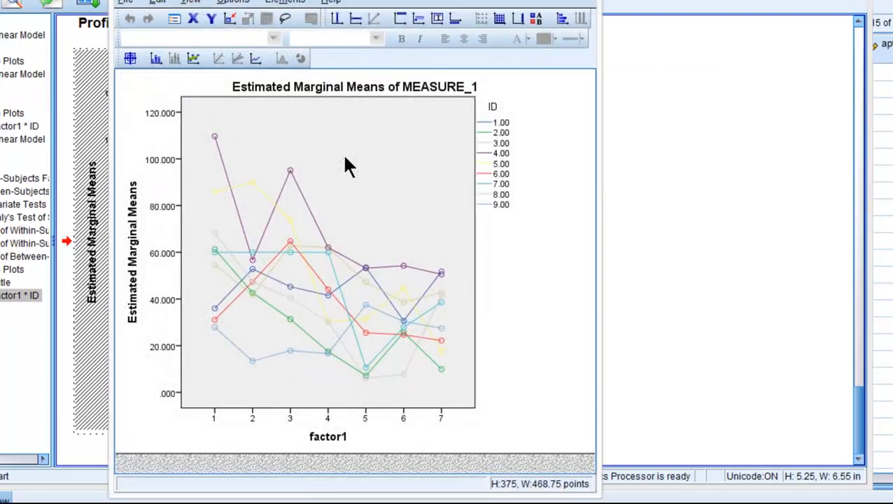
double_click(348, 166)
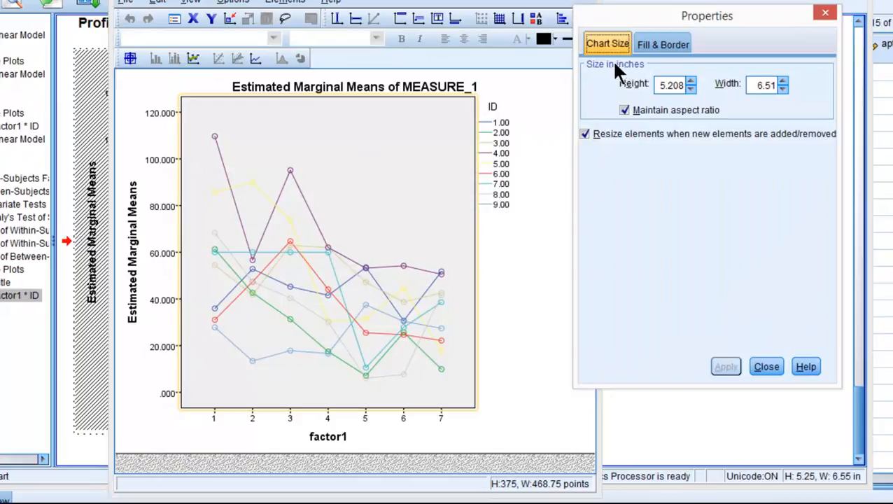
click(644, 46)
click(803, 124)
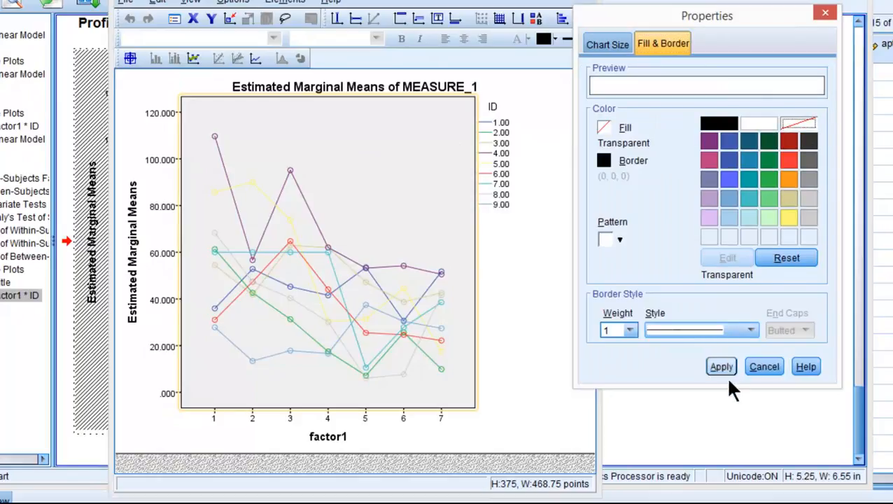
click(721, 366)
Step: Make the plot area's border transparent and delete the chart title
click(663, 42)
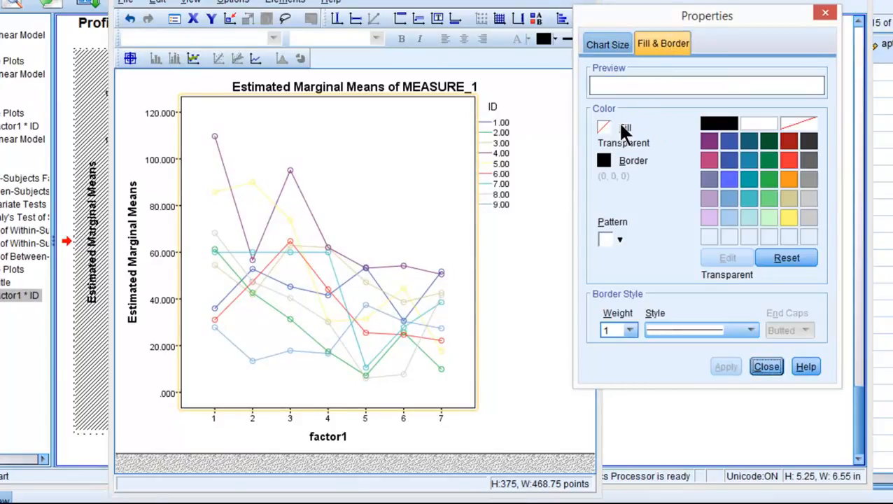
click(604, 166)
click(799, 124)
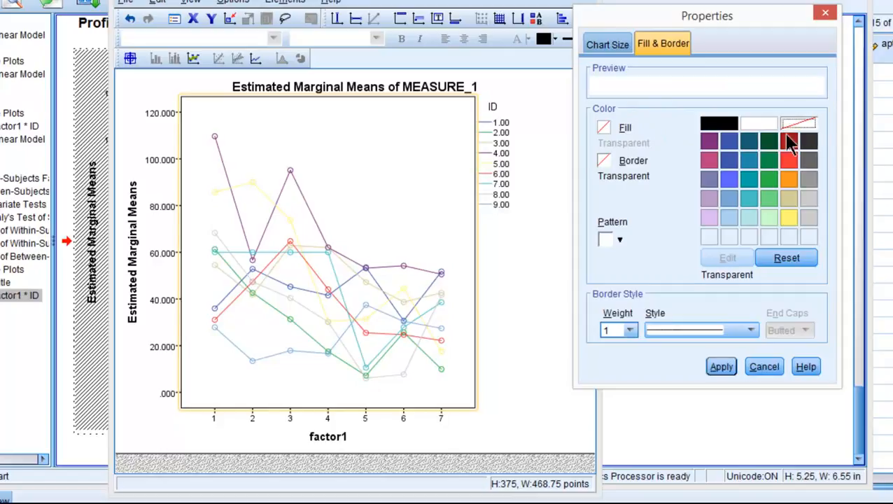
click(722, 368)
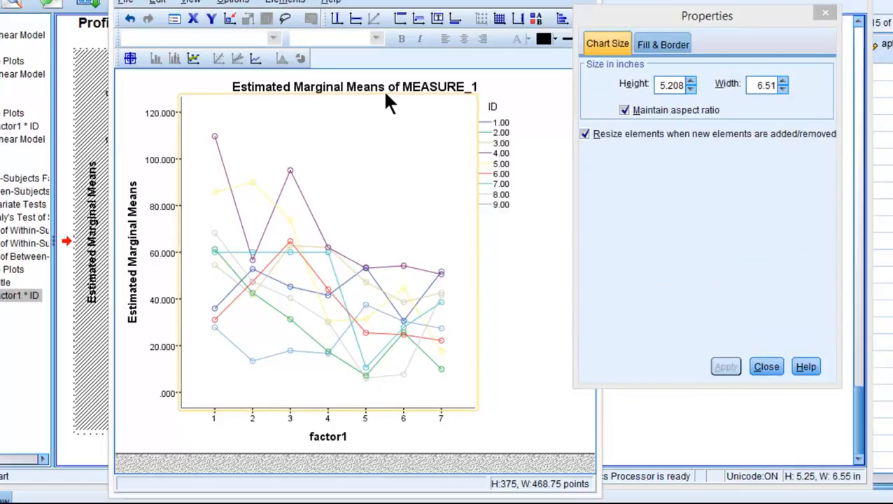
click(385, 95)
key(Delete)
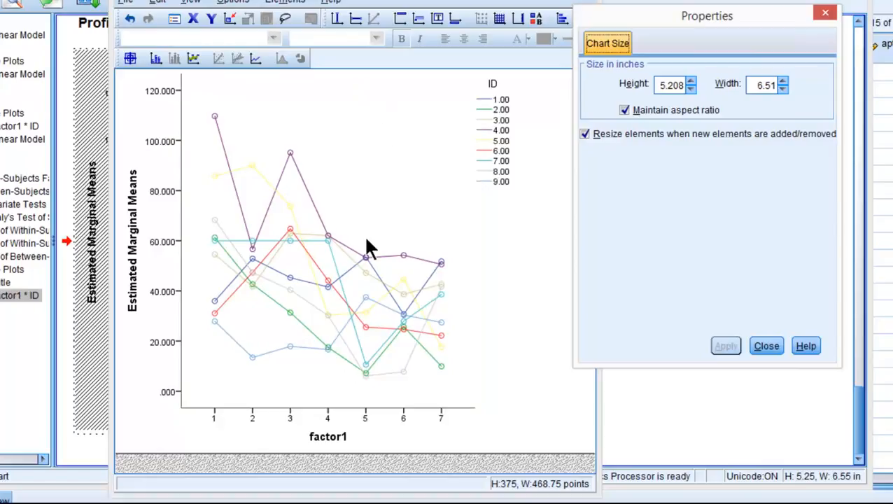
Step: Hide the circular markers on all lines by making their border colour transparent
click(293, 153)
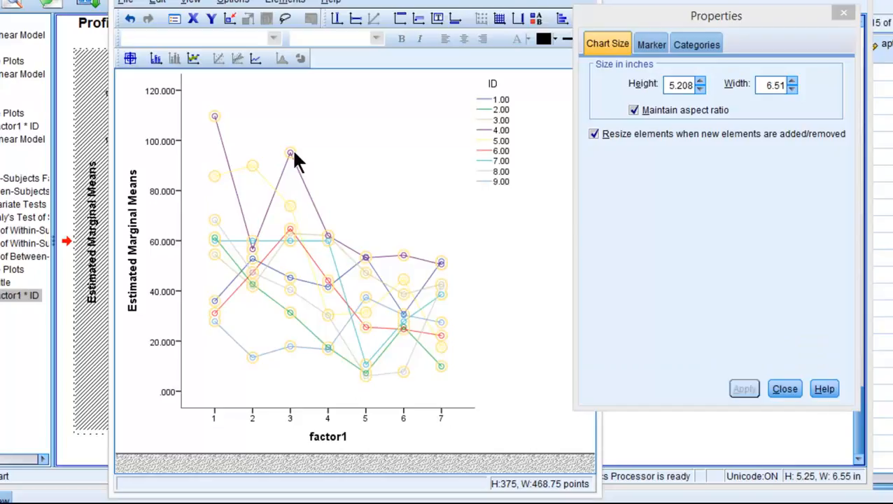
click(650, 46)
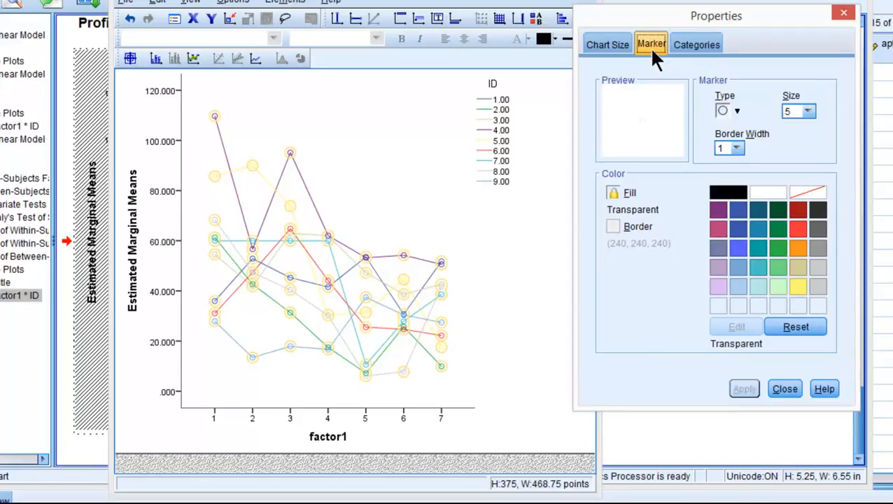
click(613, 227)
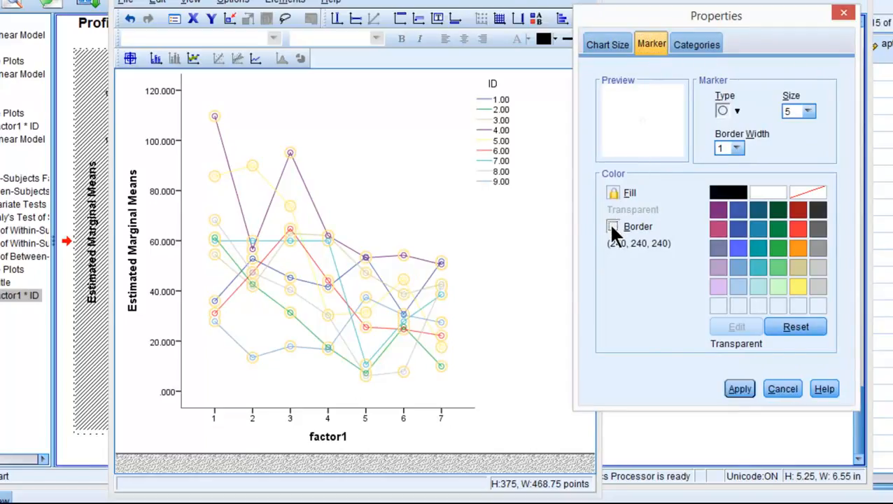
click(808, 192)
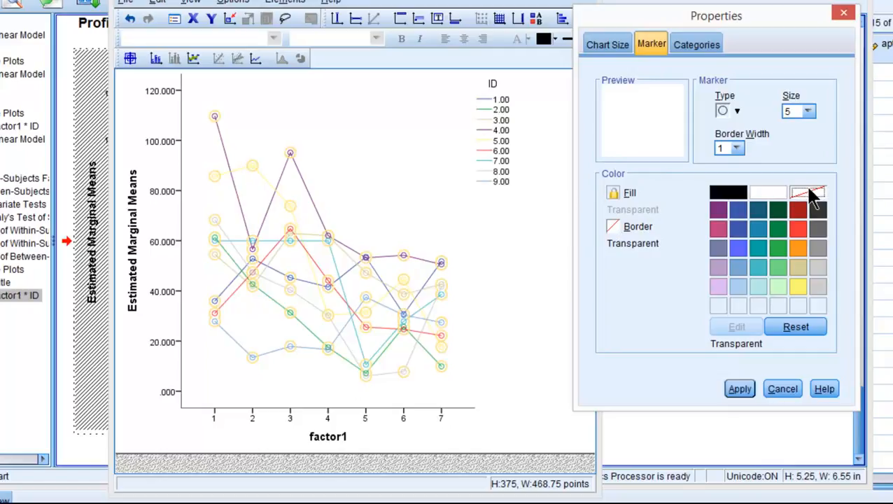
click(742, 387)
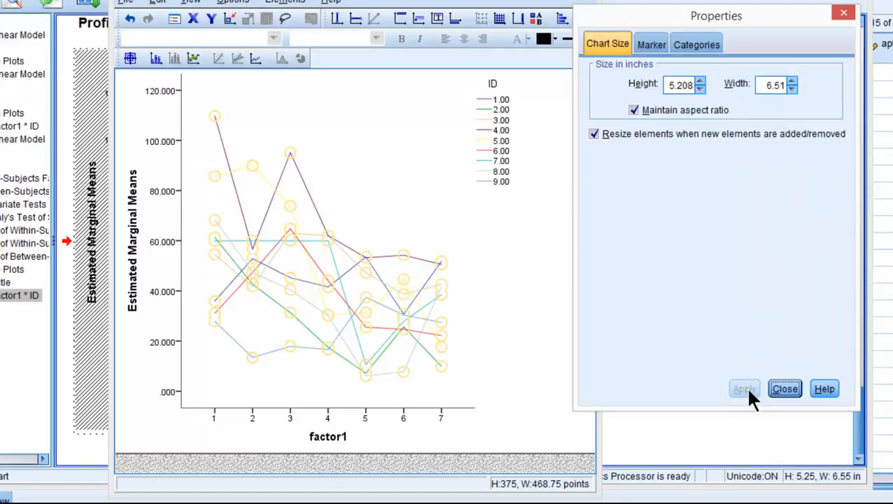
Step: Delete the ID legend from the chart
click(423, 170)
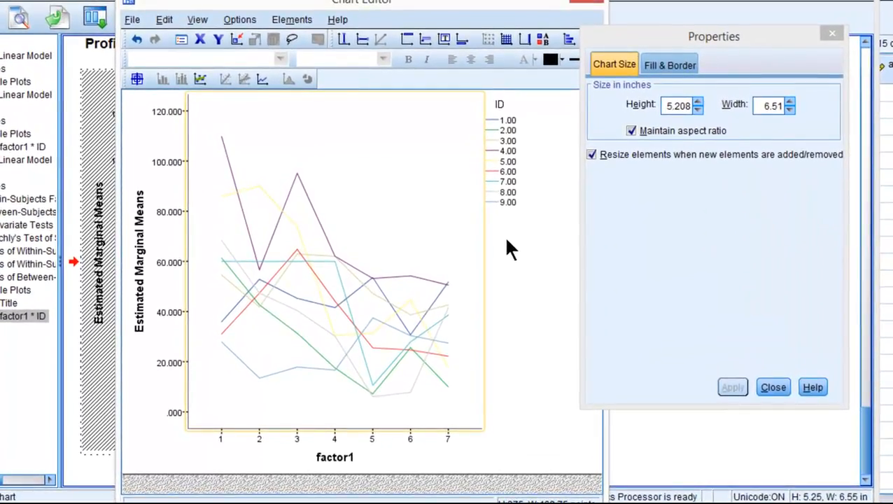
click(508, 217)
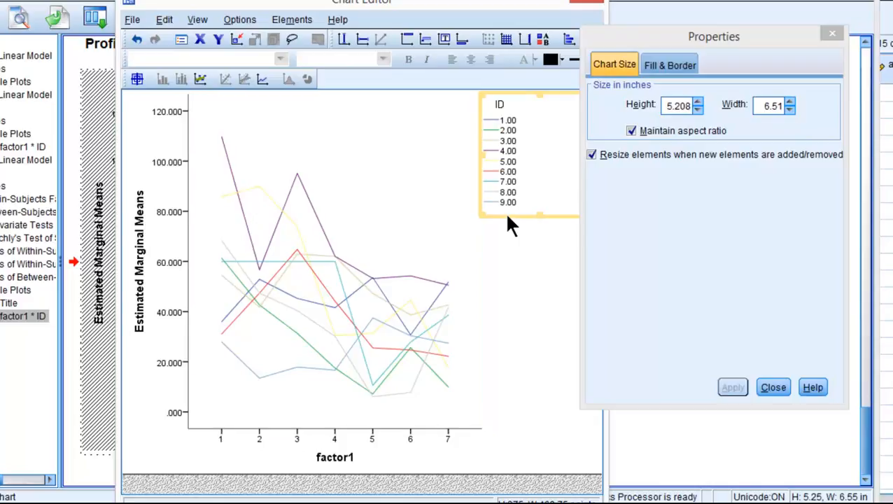
key(Delete)
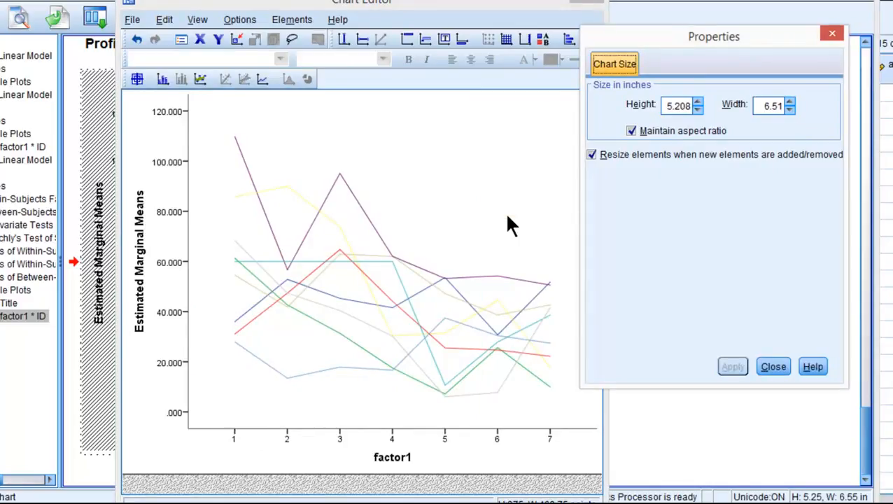
Step: Recolour only the purple line, the one starting highest at item 1, to dark grey (51, 51, 51)
click(373, 228)
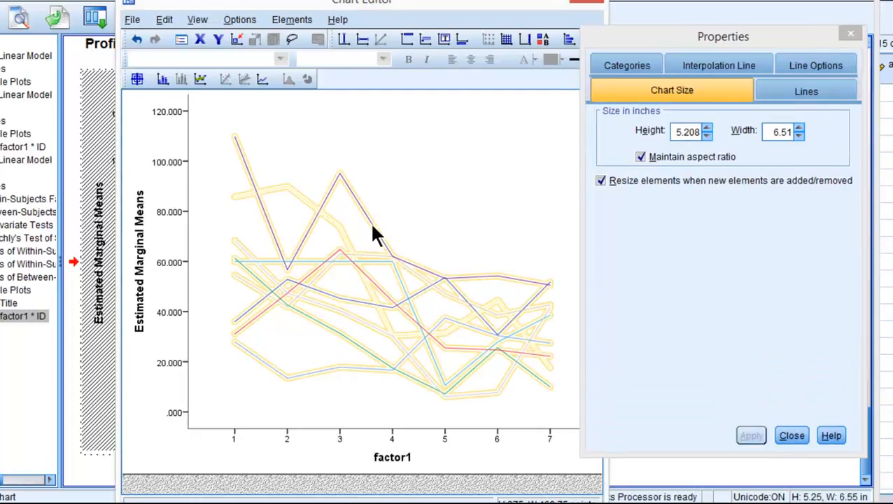
click(373, 227)
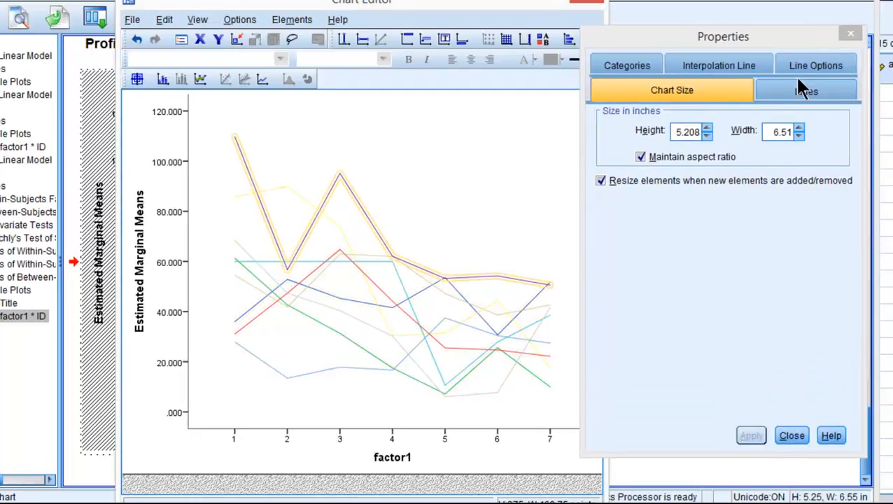
click(805, 98)
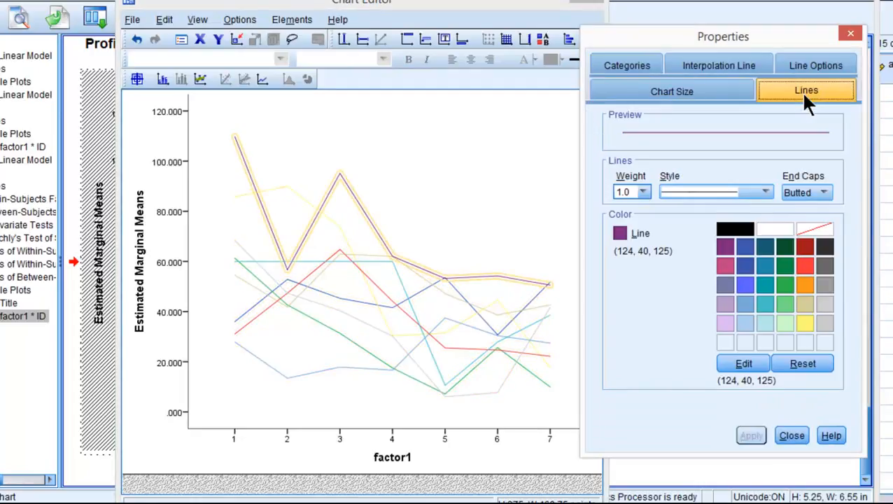
click(825, 247)
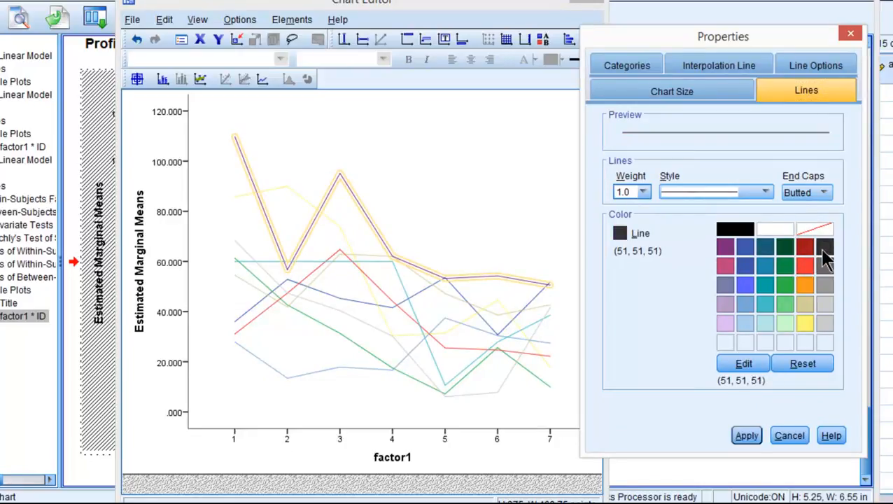
click(749, 436)
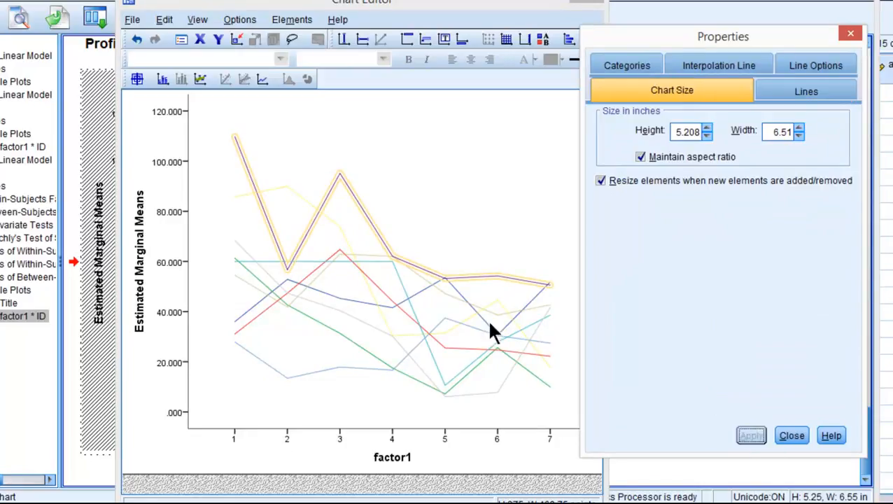
Step: Recolour the yellow line to dark grey (51, 51, 51)
click(334, 224)
click(819, 92)
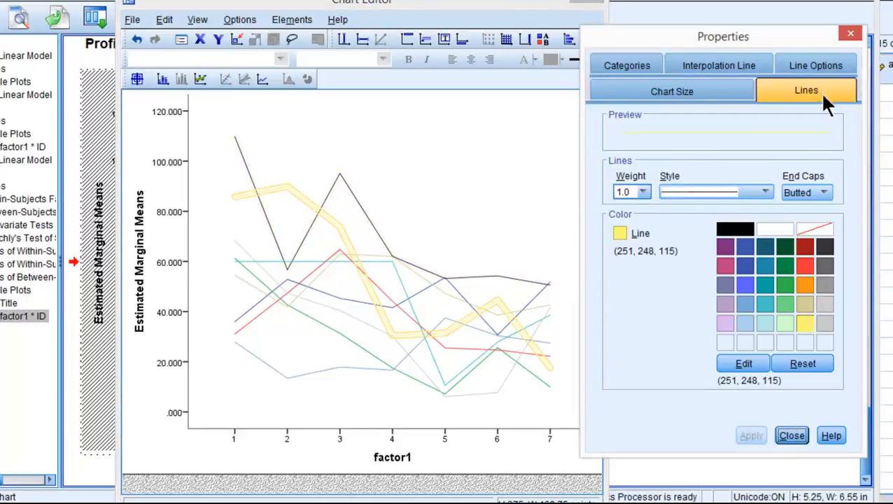
click(825, 246)
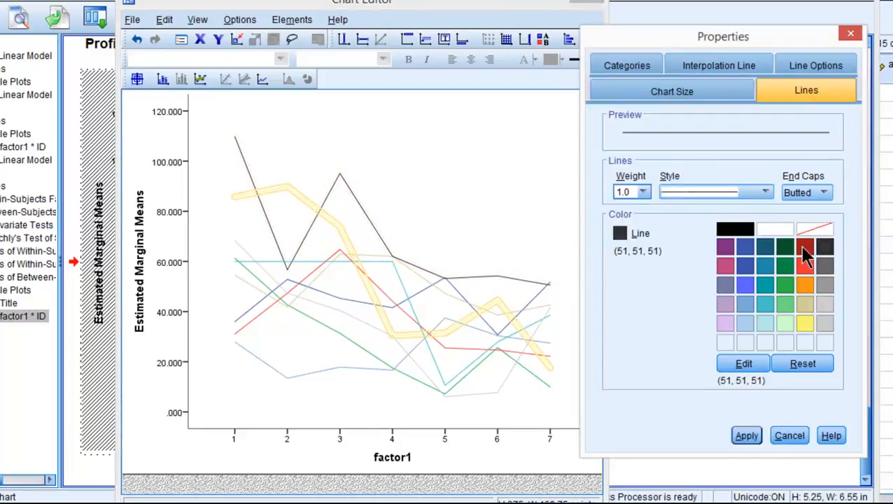
click(736, 428)
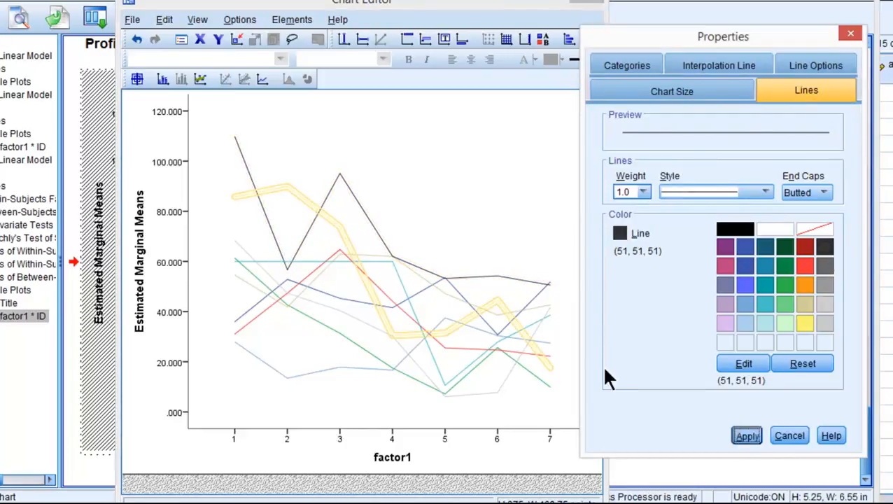
Step: Recolour the turquoise line that runs flat at 60 over items 1 to 4 to dark grey (51, 51, 51)
click(273, 269)
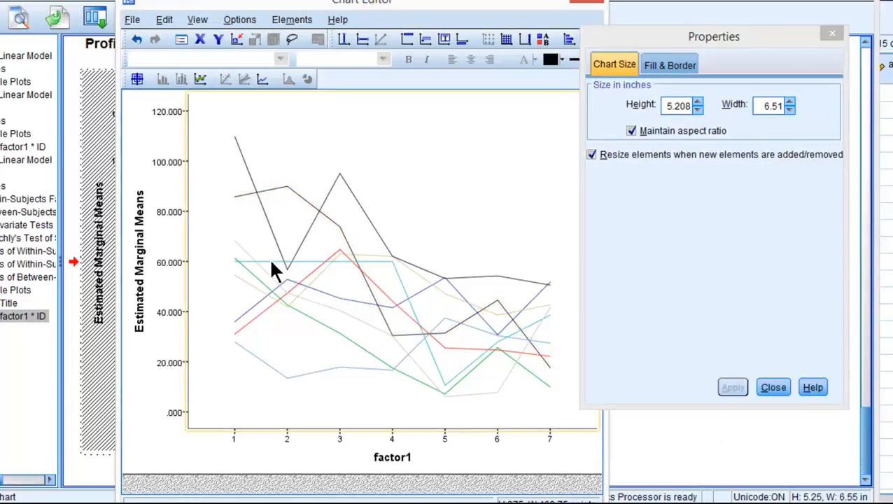
click(271, 263)
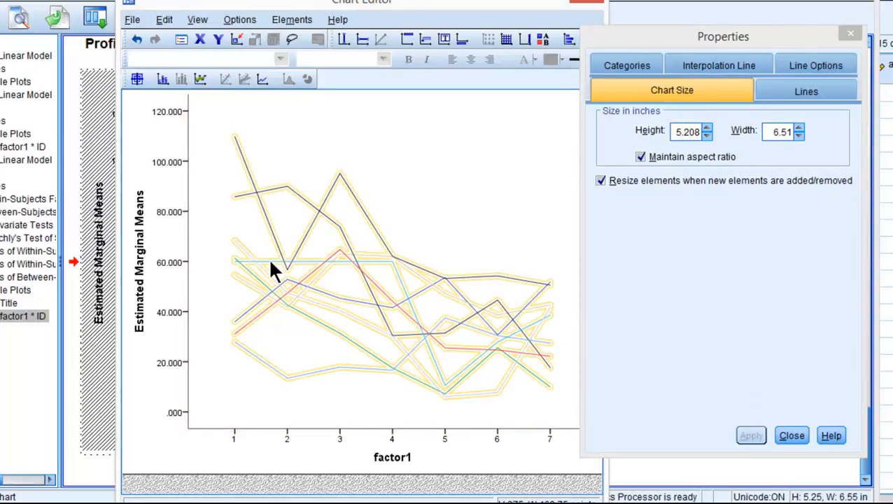
click(272, 264)
click(772, 90)
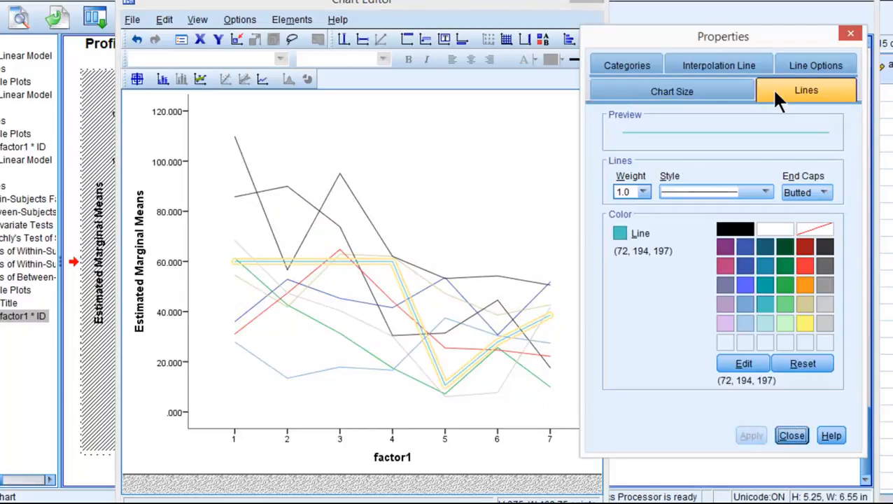
click(824, 249)
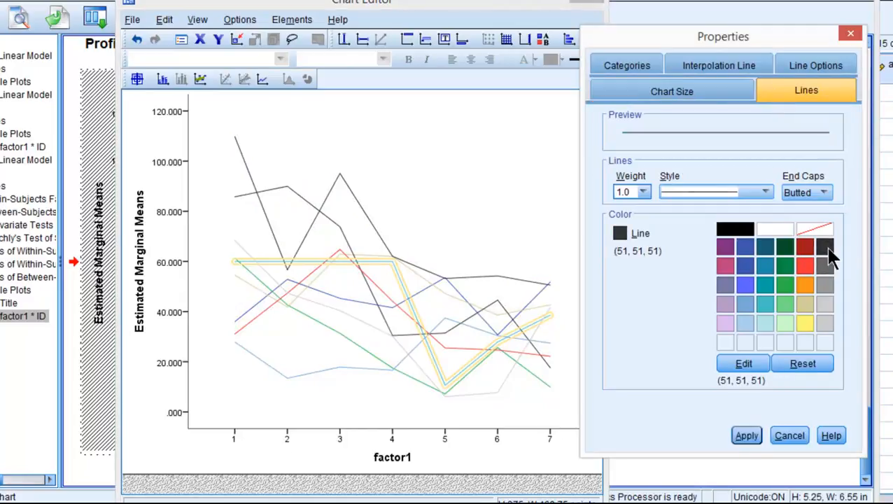
click(747, 437)
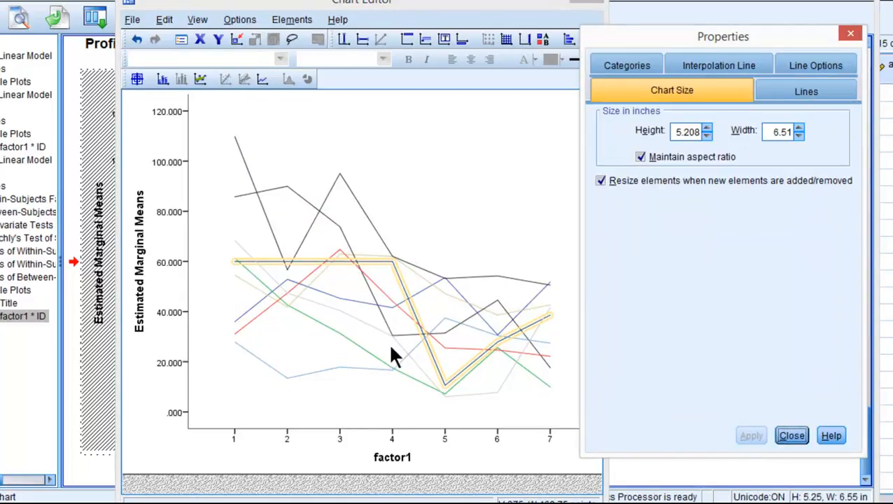
Step: Recolour the red line to dark grey (51, 51, 51)
click(379, 289)
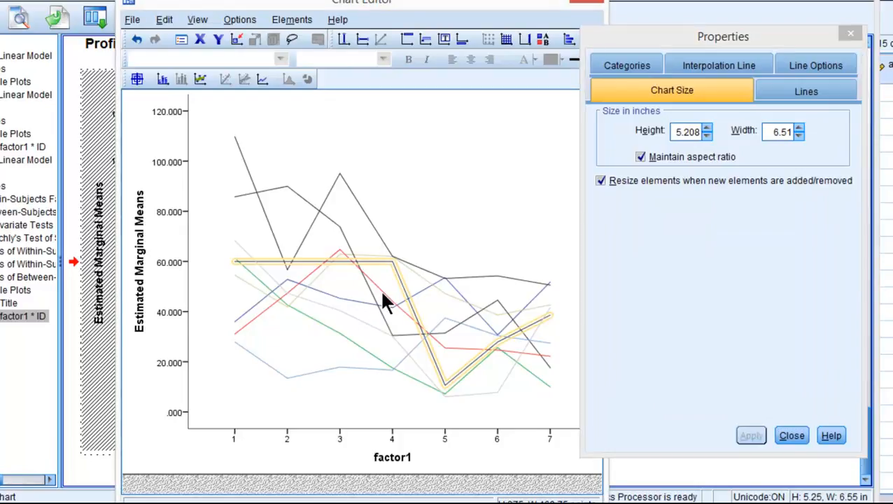
click(788, 91)
click(825, 247)
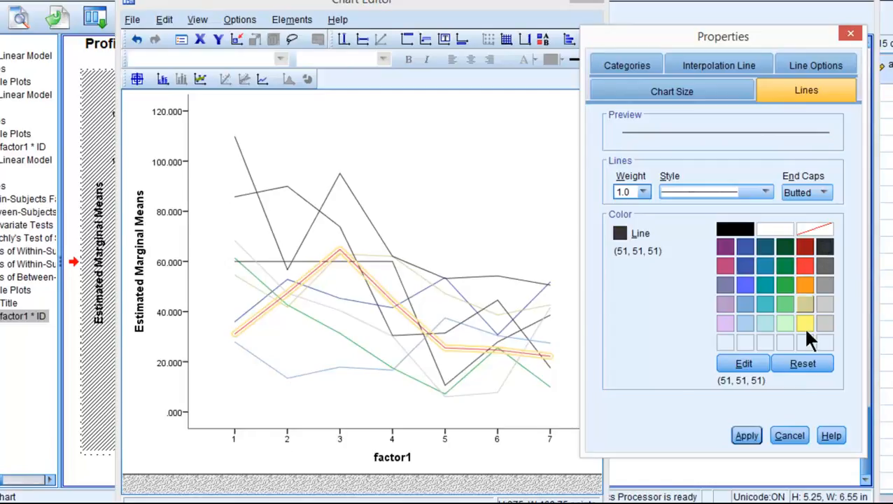
click(754, 434)
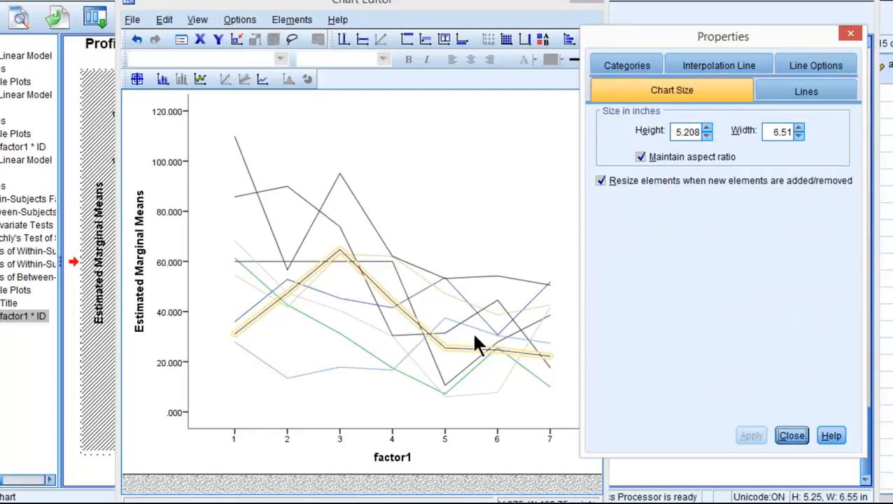
Step: Recolour only the beige line, the one starting just under 60 at item 1, to dark grey (51, 51, 51)
click(446, 297)
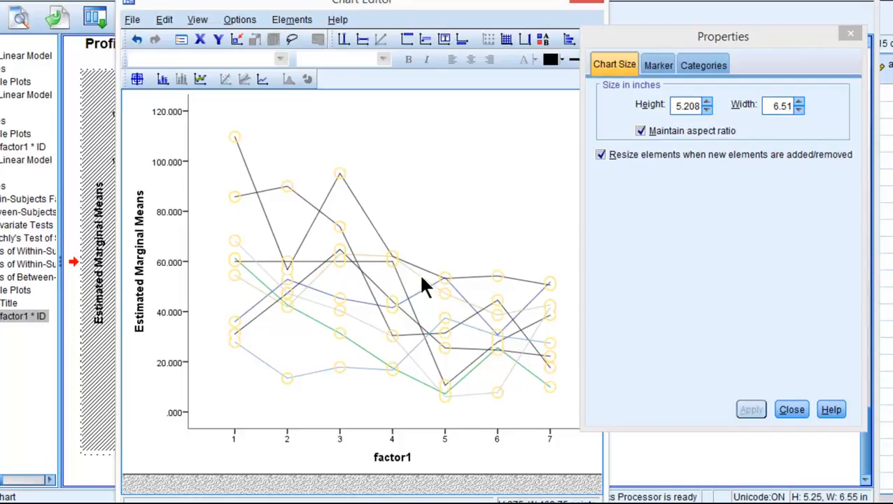
click(422, 280)
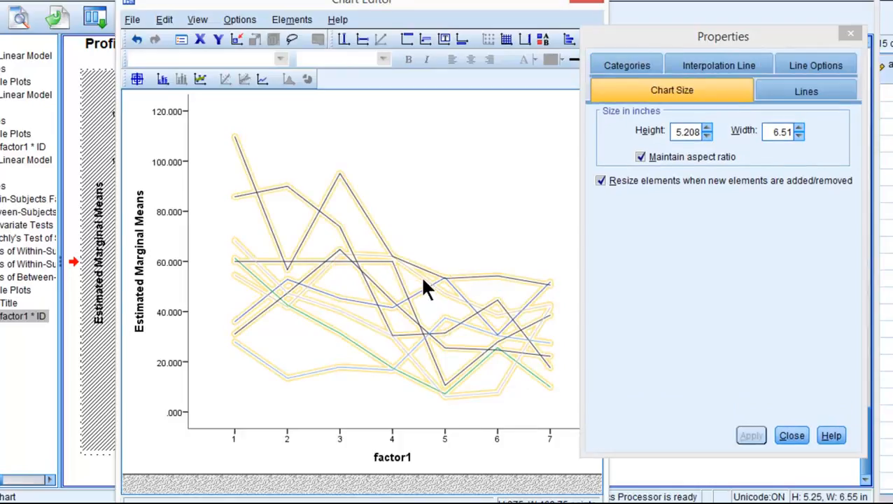
click(424, 281)
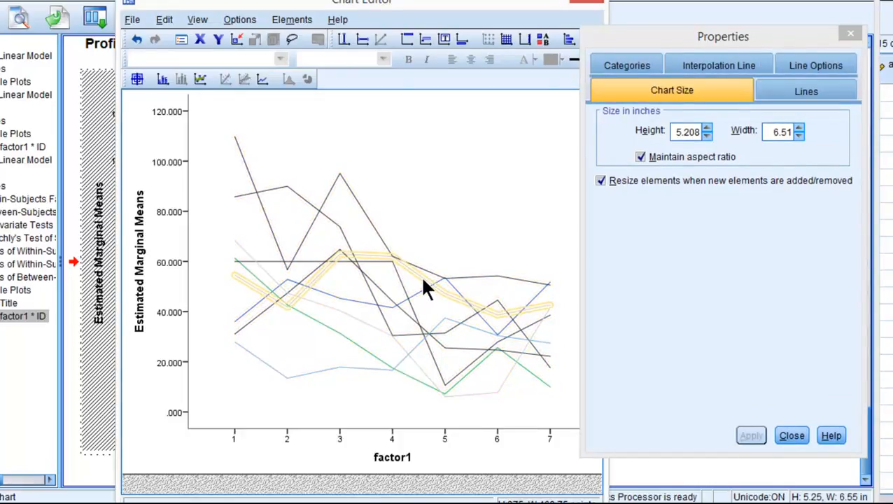
click(798, 91)
click(824, 246)
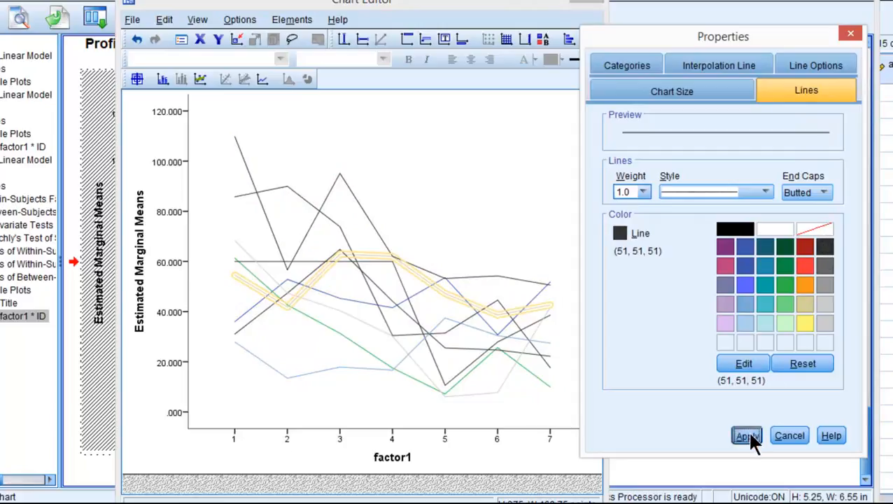
click(751, 436)
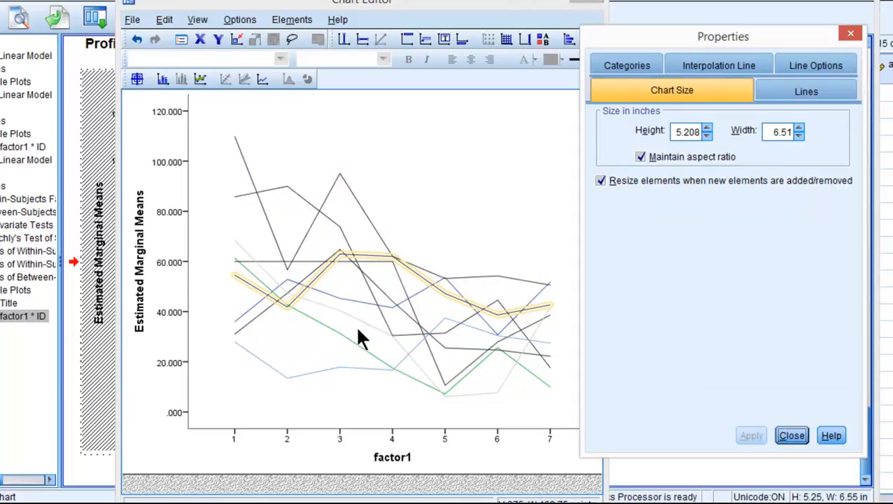
Step: Recolour the green line to dark grey (51, 51, 51)
click(319, 329)
click(320, 329)
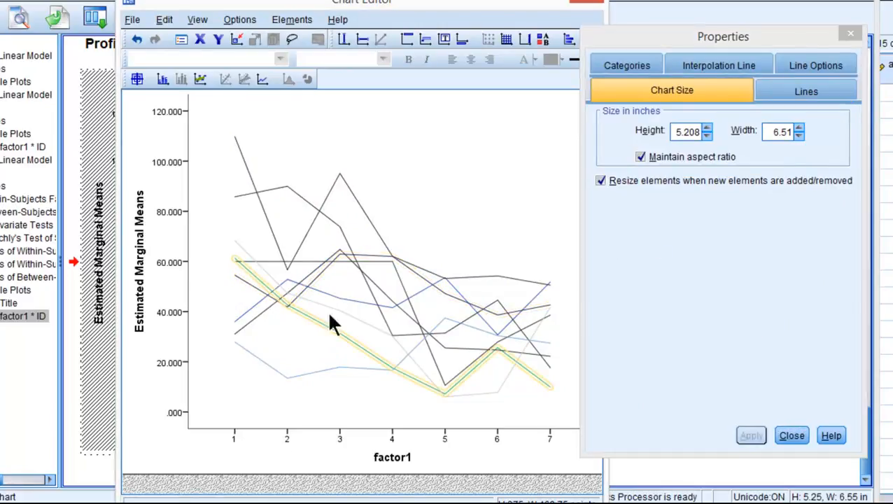
click(807, 92)
click(824, 246)
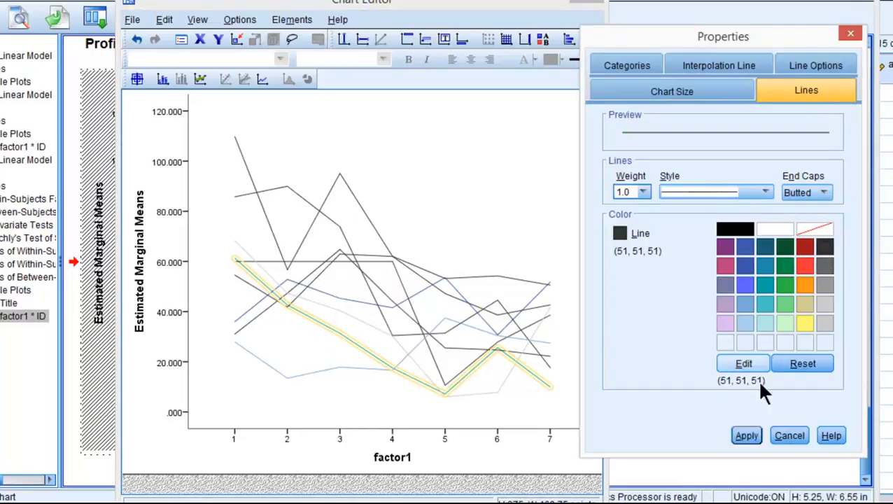
click(746, 436)
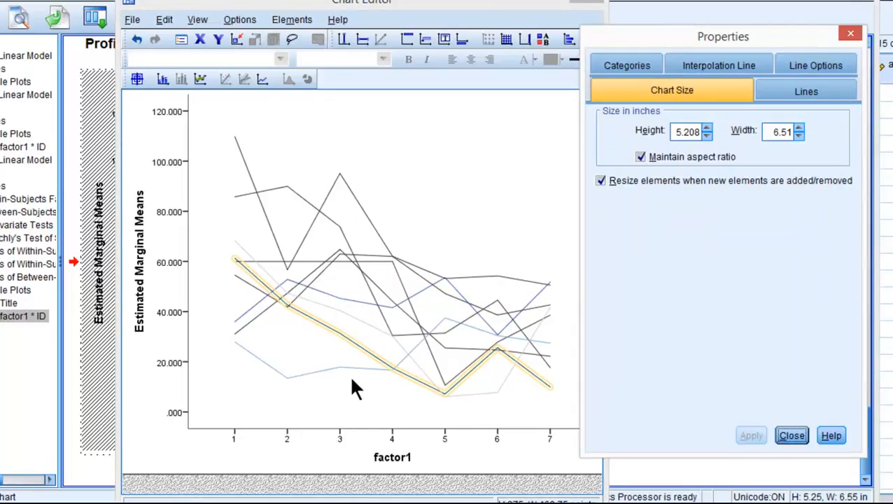
Step: Recolour the light blue line, the lowest one at item 1, to dark grey (51, 51, 51)
click(322, 380)
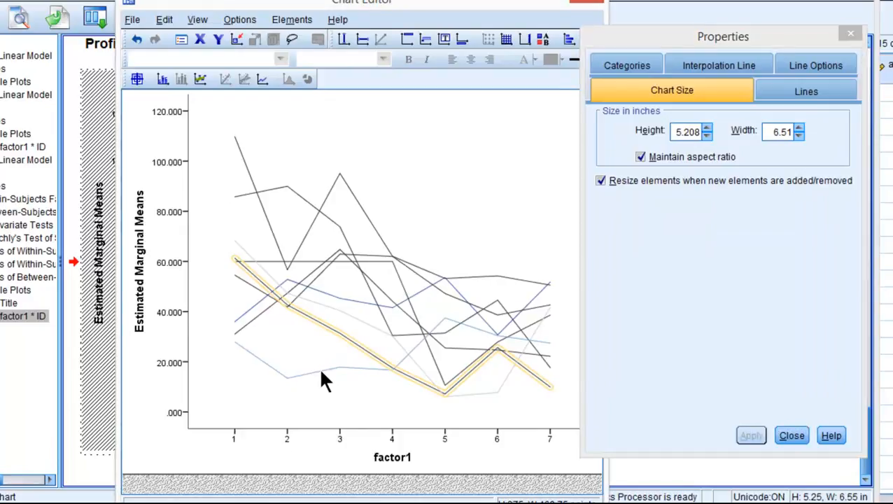
click(322, 380)
click(807, 92)
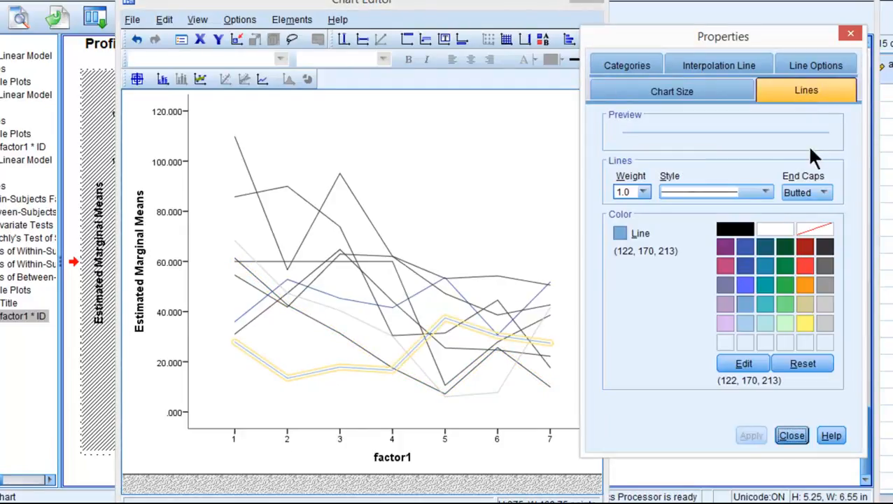
click(824, 246)
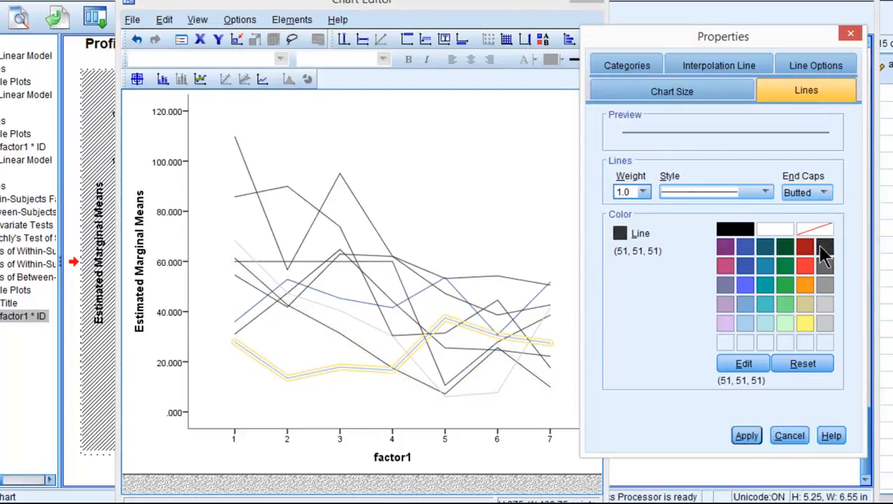
click(747, 435)
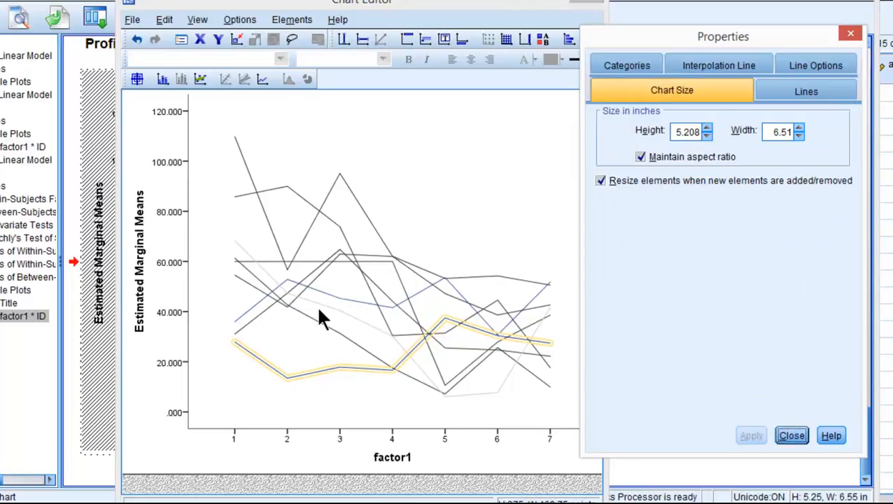
Step: Recolour the light grey line, the lowest one at items 5 and 6, to dark grey (51, 51, 51)
click(313, 309)
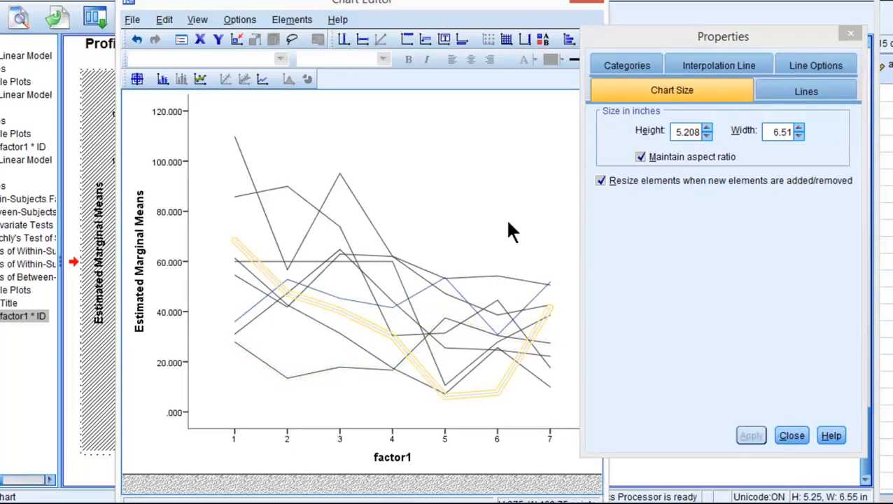
click(790, 94)
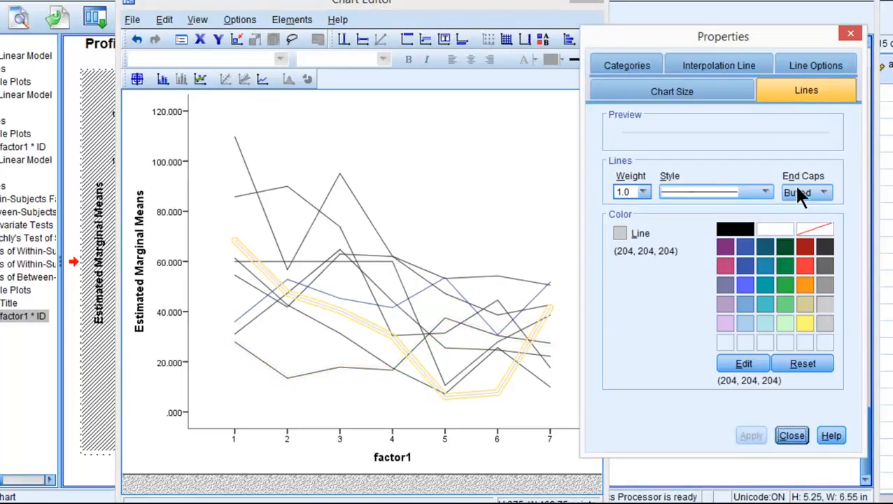
click(825, 251)
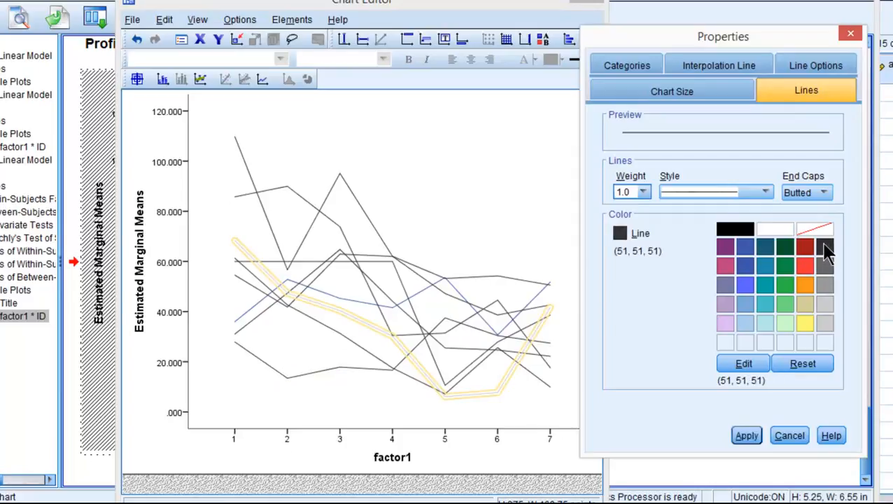
click(748, 434)
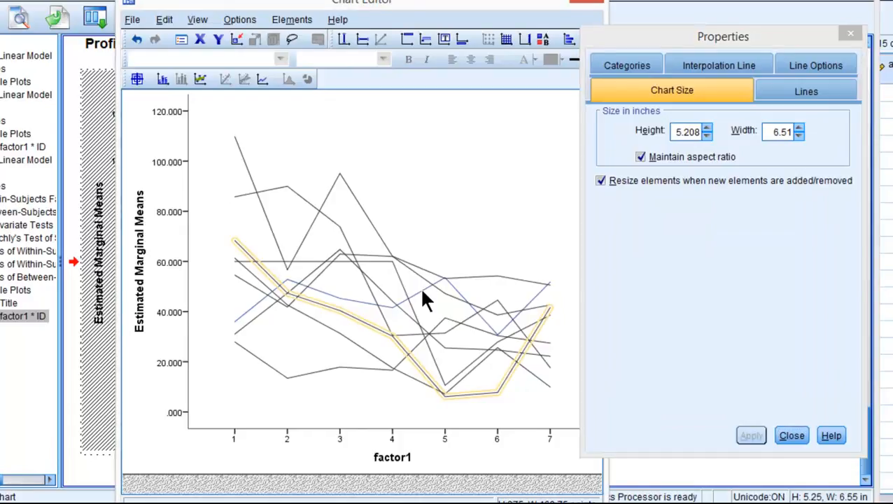
Step: Recolour the remaining blue line to dark grey (51, 51, 51)
click(422, 291)
click(773, 84)
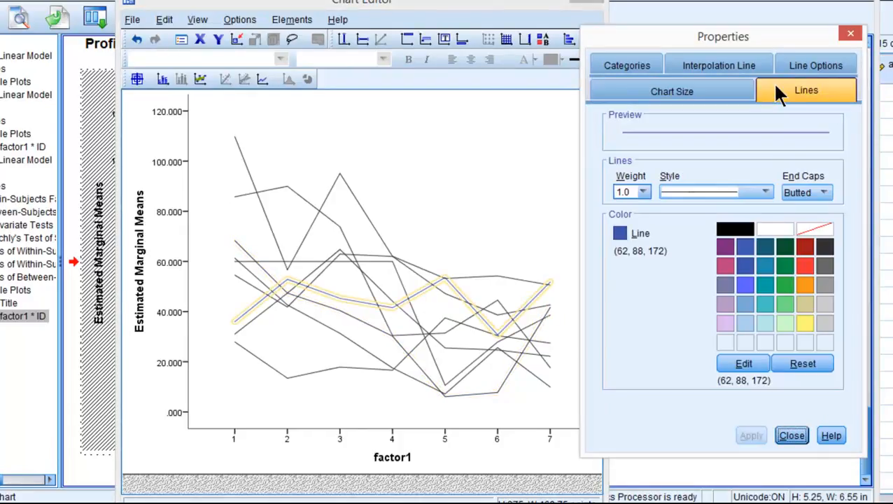
click(824, 251)
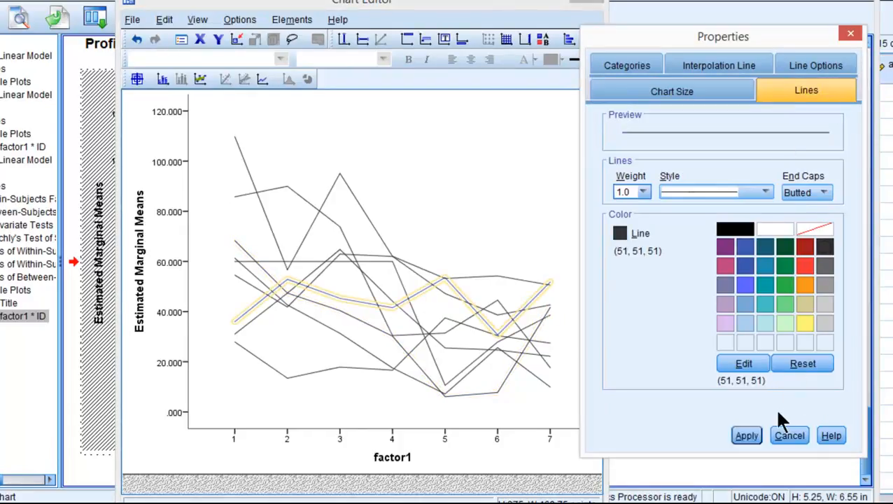
click(755, 434)
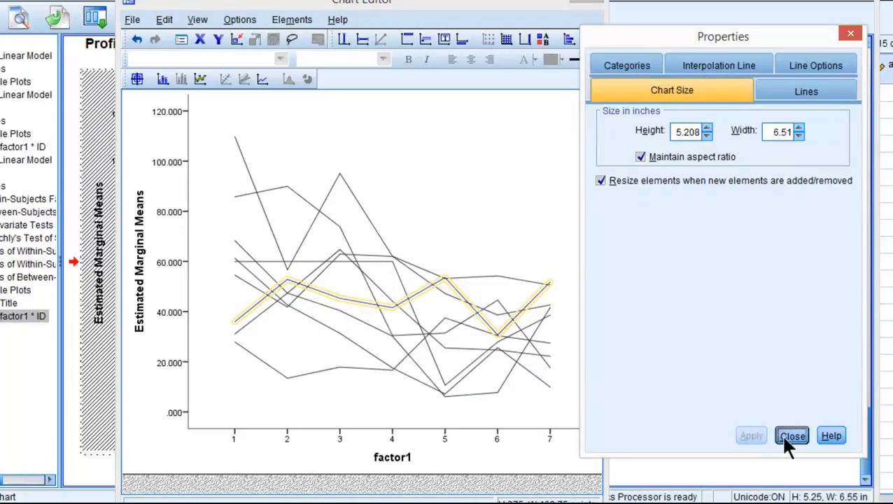
Step: Close the line properties and the Chart Editor, and deselect the plot in the output
click(787, 437)
click(588, 4)
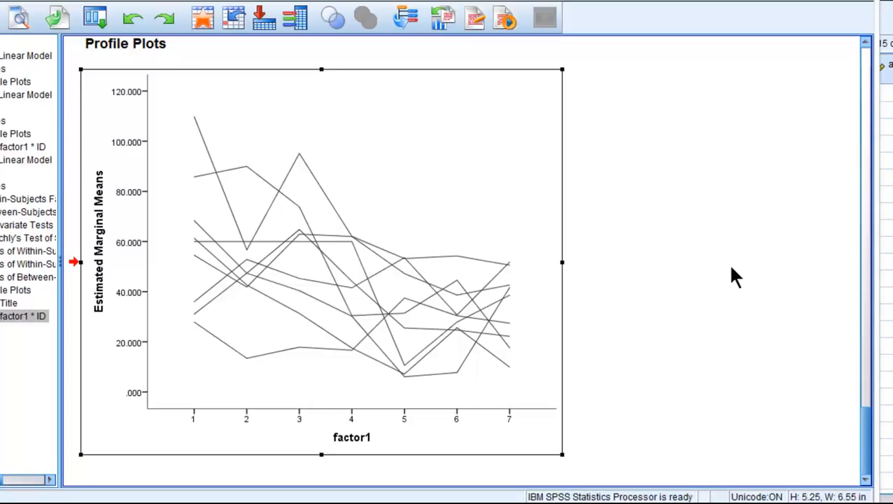
click(765, 242)
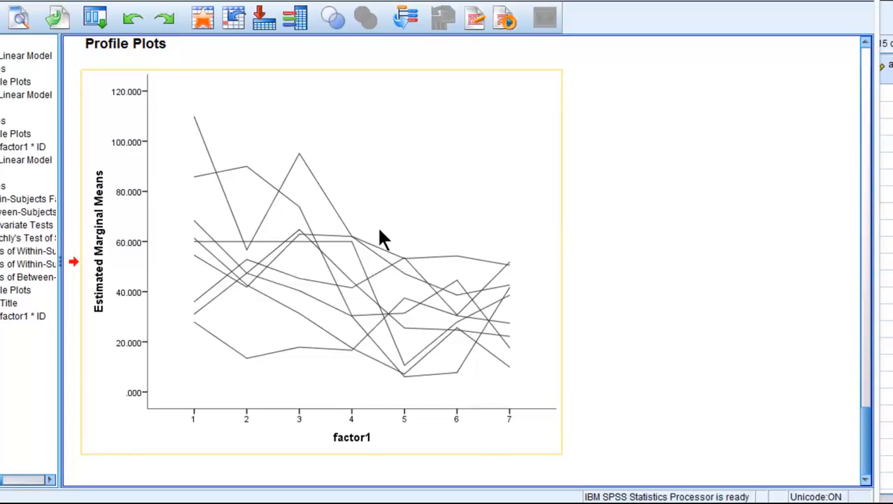
Step: Reopen the profile plot for editing, start saving a chart template with all settings selected, and cancel it
double_click(357, 181)
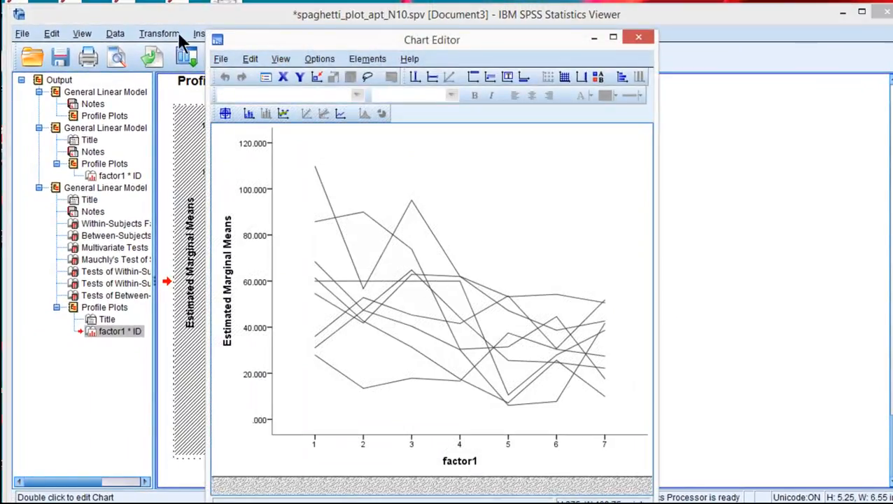
click(221, 60)
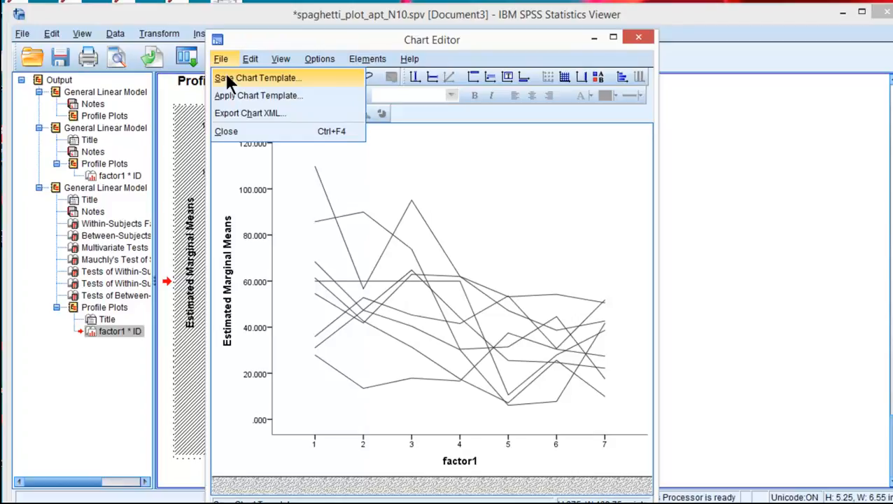
click(225, 78)
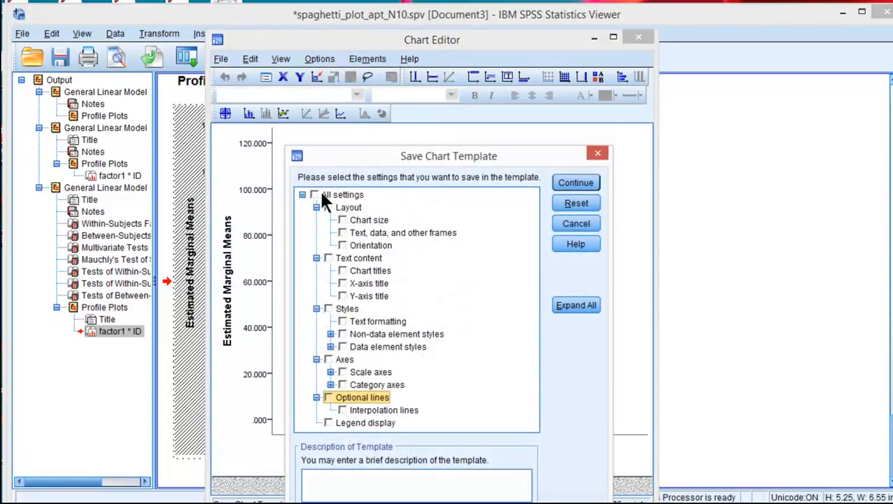
click(317, 195)
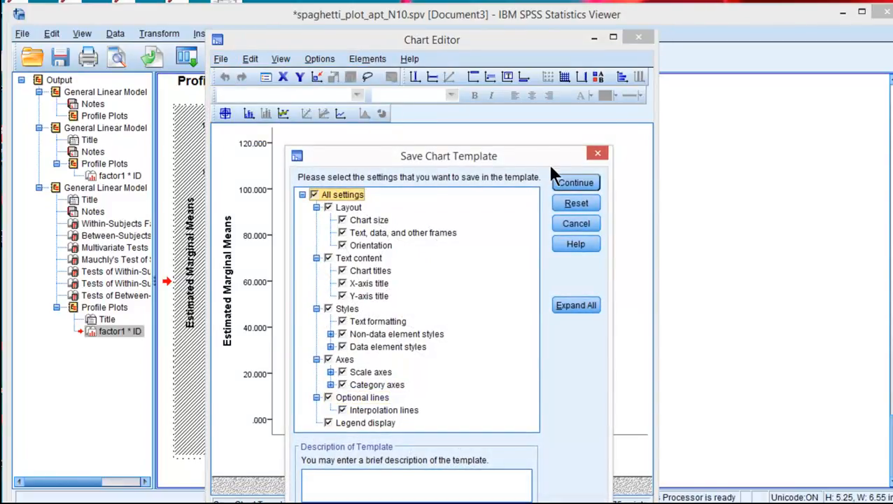
click(598, 153)
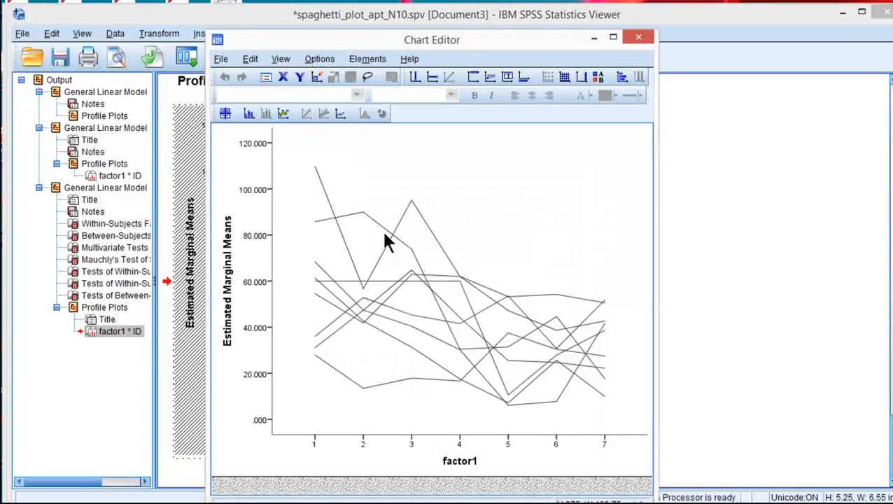
Step: Close the Chart Editor without applying a chart template and deselect the plot
click(220, 58)
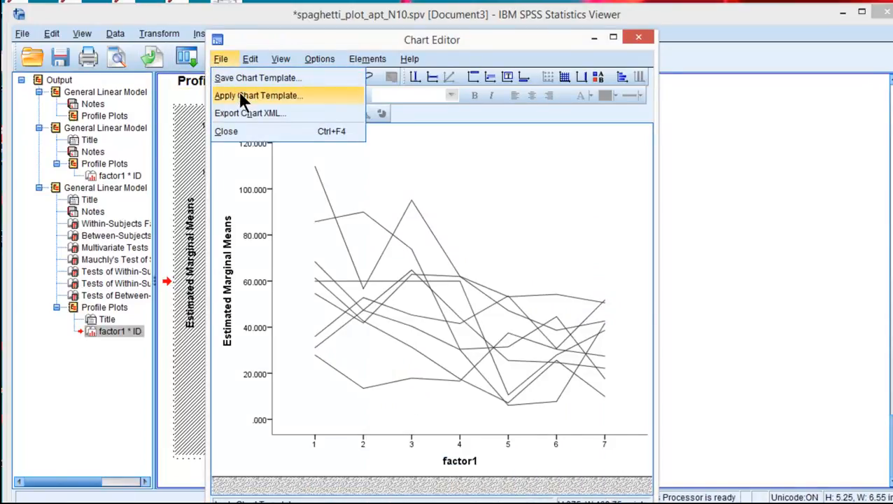
click(222, 57)
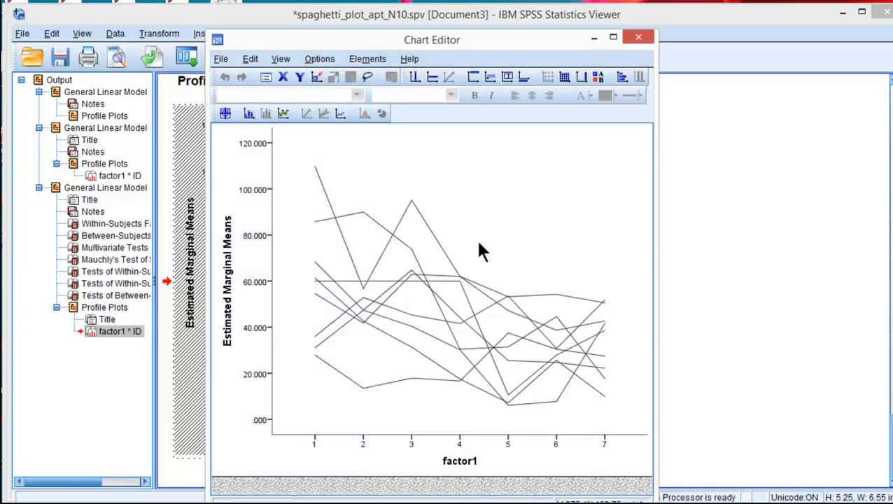
click(640, 38)
click(697, 268)
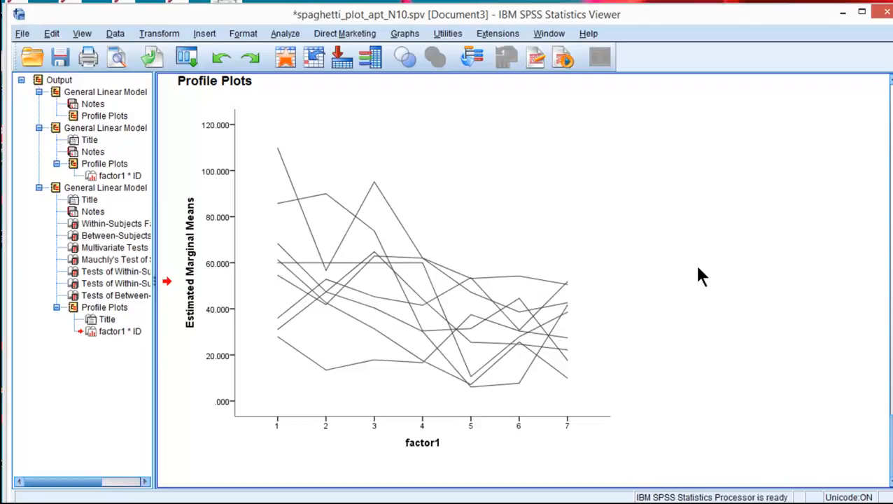
click(553, 231)
click(478, 318)
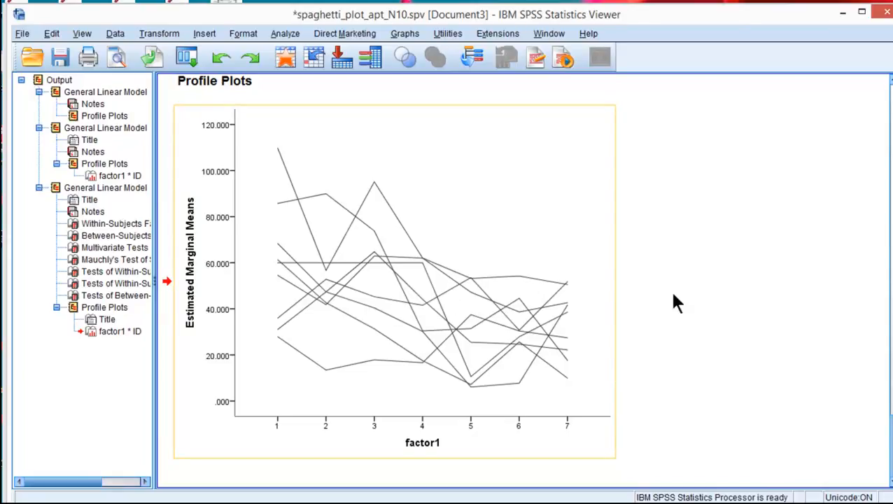
click(768, 308)
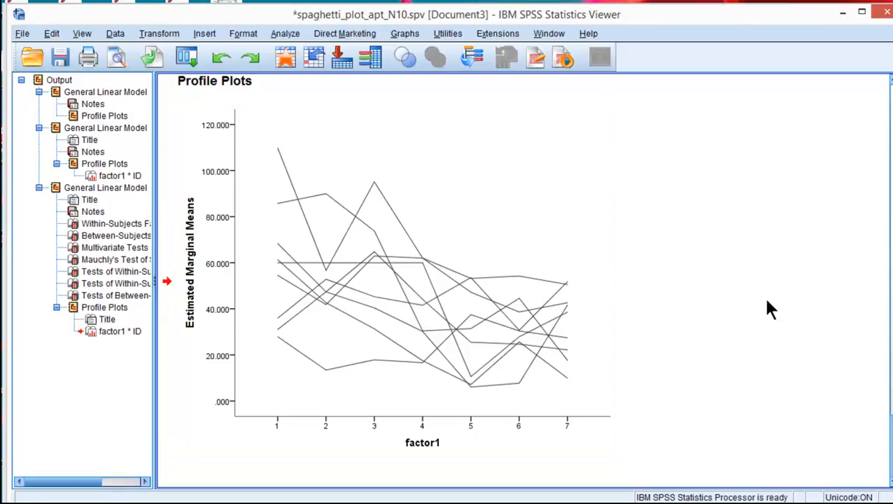